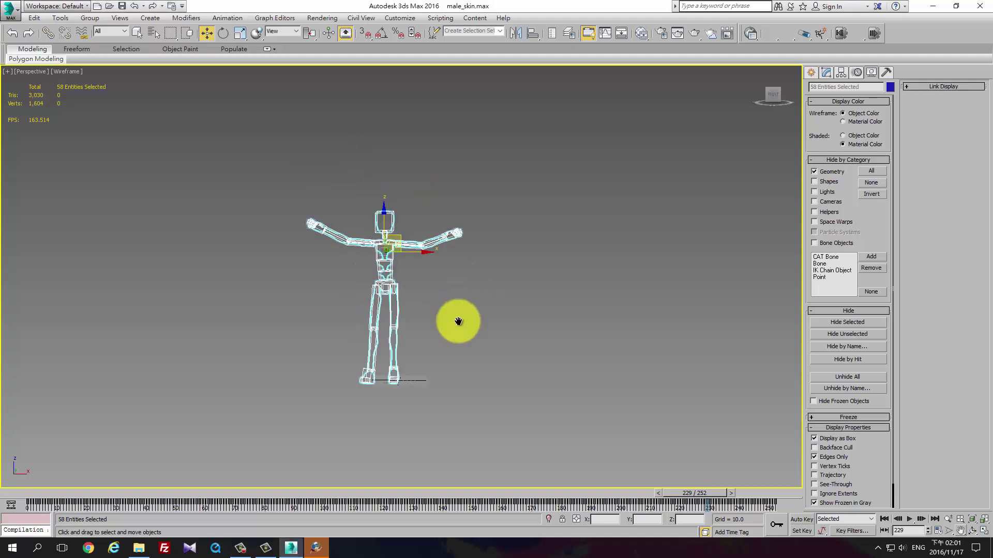
- Show the bones as full wireframe and unhide Geometry so the skin mesh shows over the rig
scroll(457, 320, up, 3)
scroll(419, 288, up, 1)
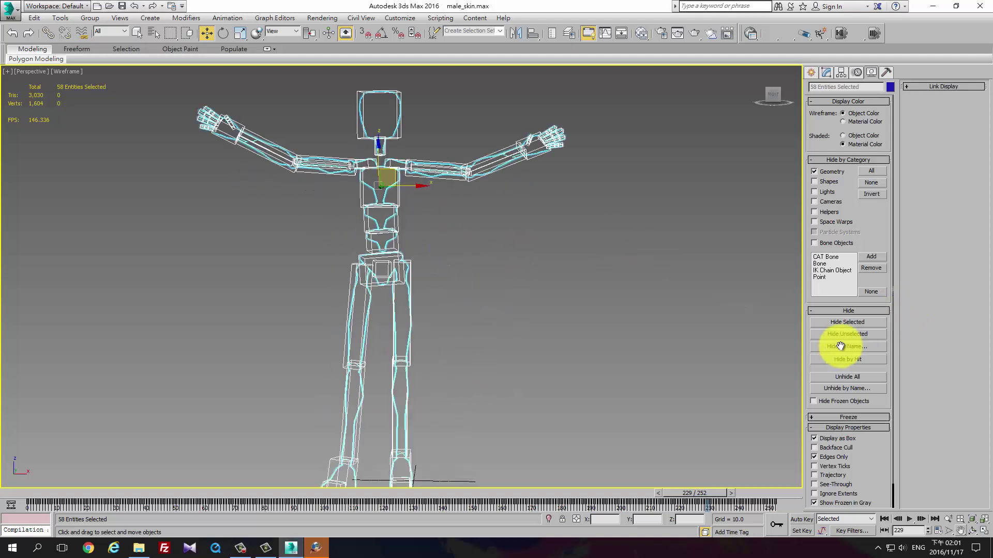
click(826, 439)
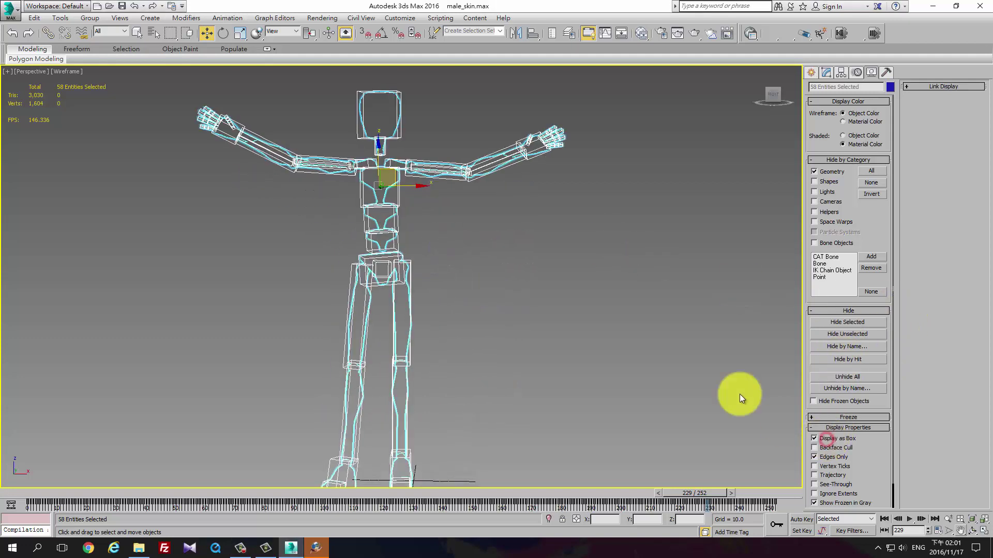
mouse_move(572, 235)
alt+middle_down()
mouse_move(489, 250)
mouse_move(587, 245)
alt+middle_up()
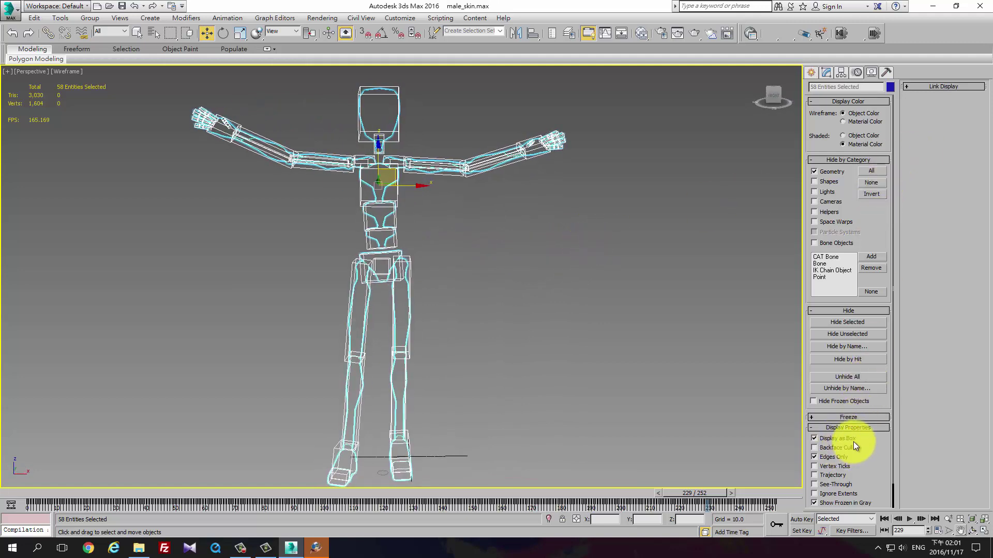
click(820, 173)
click(505, 259)
scroll(519, 263, up, 5)
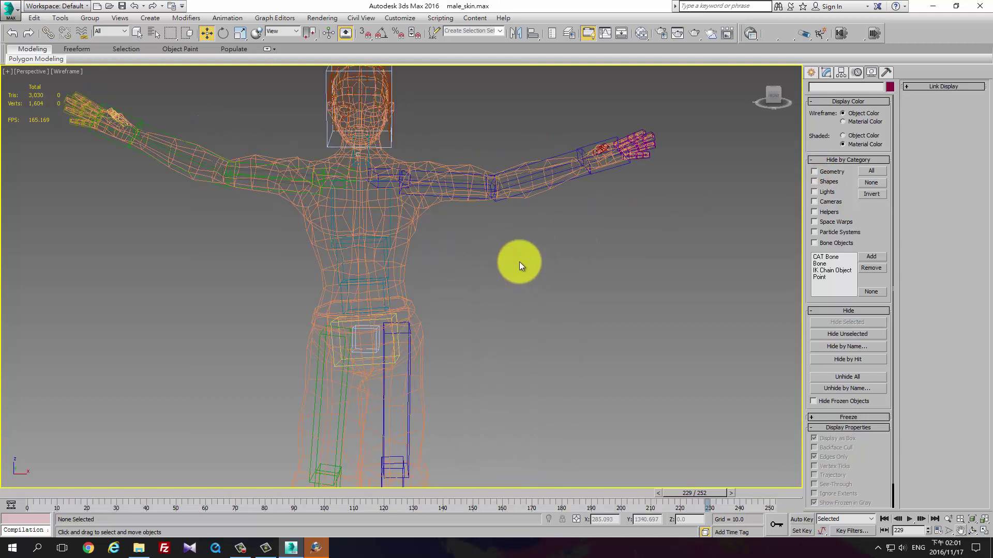
- Switch to shaded display and change the selection filter from All to Bone
key(F3)
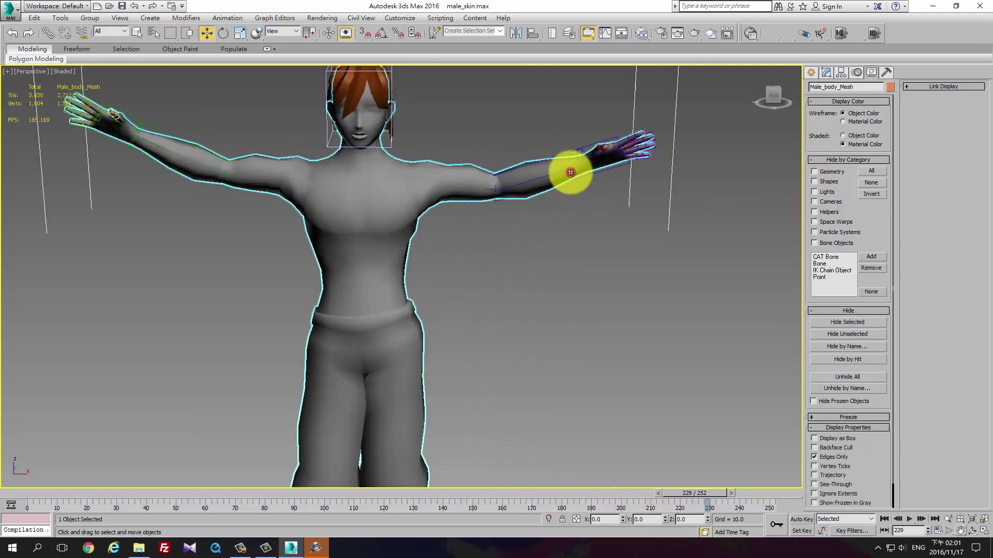
click(556, 172)
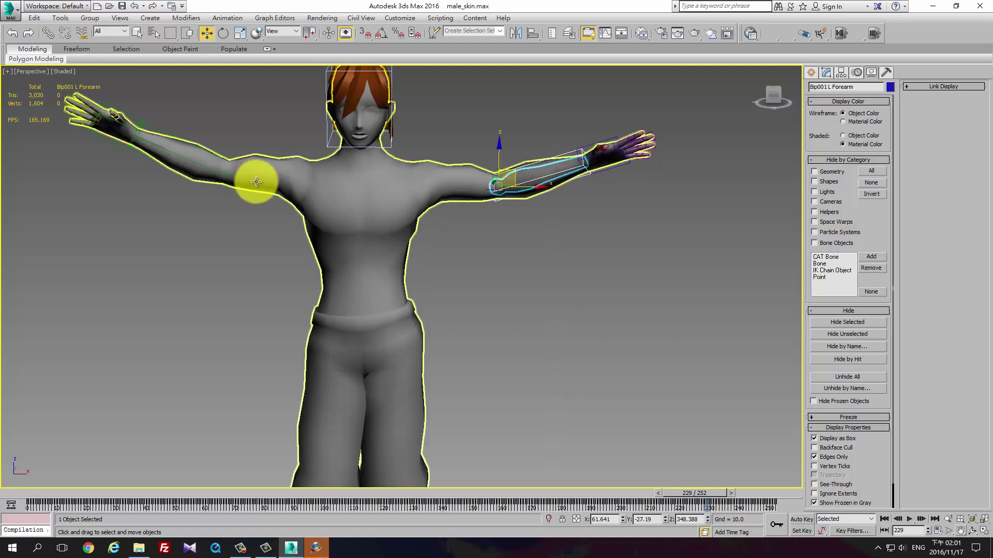
click(338, 188)
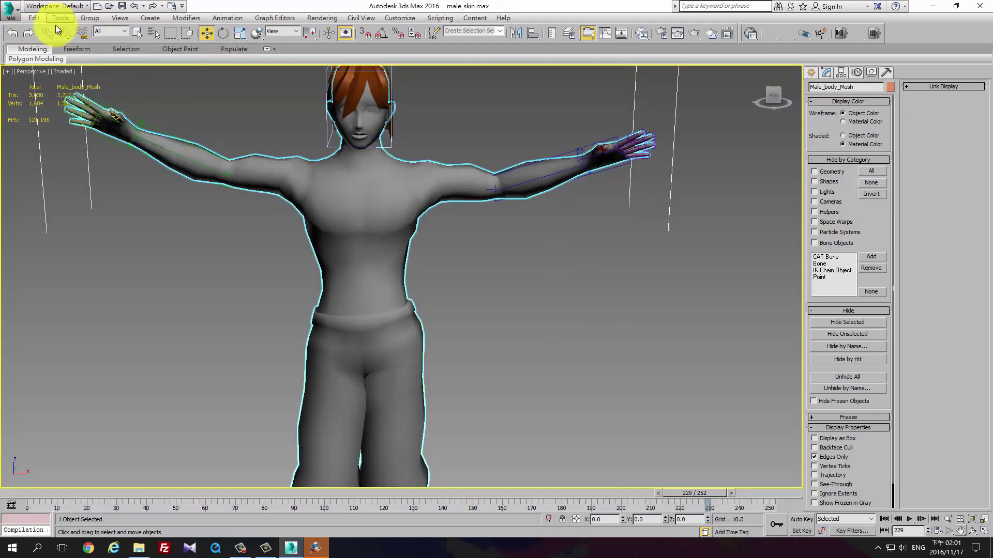
click(124, 31)
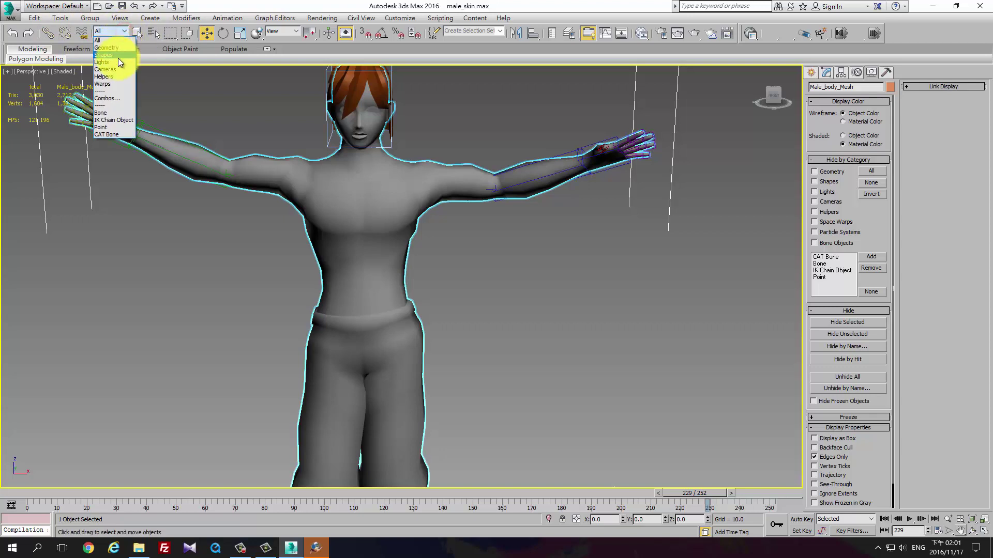
click(118, 112)
middle_drag(454, 228, 500, 212)
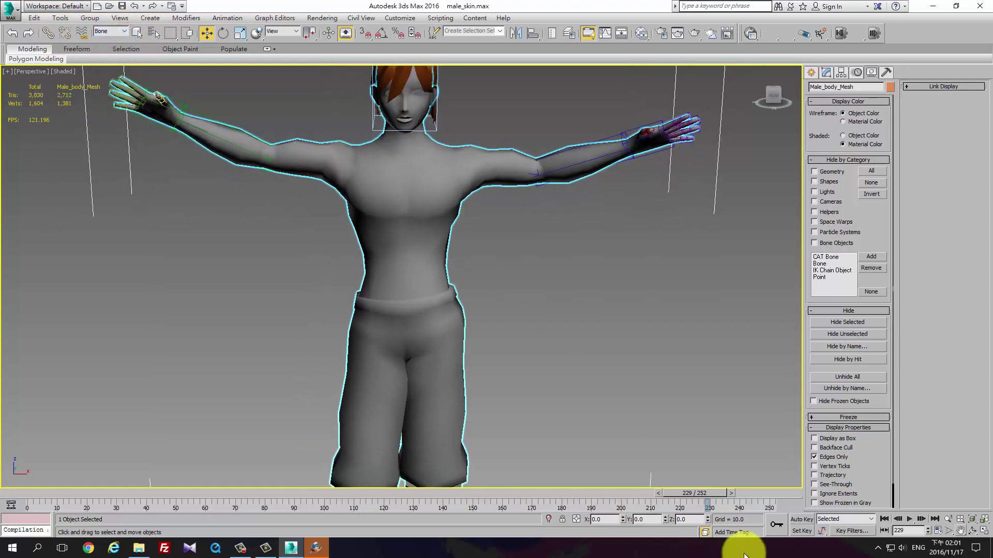
click(297, 172)
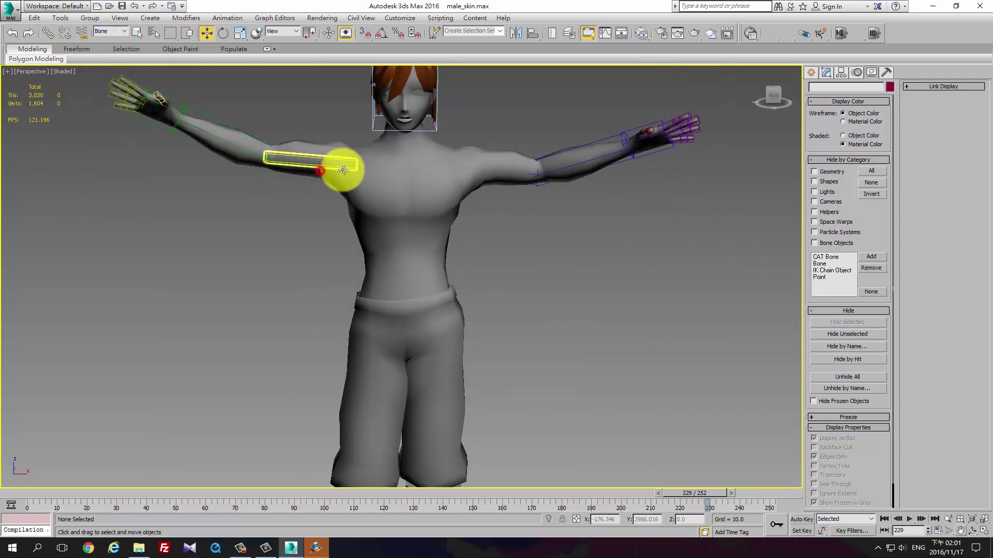
- Slide the right forearm's keys earlier and select the right forearm, hand and finger chain
click(263, 141)
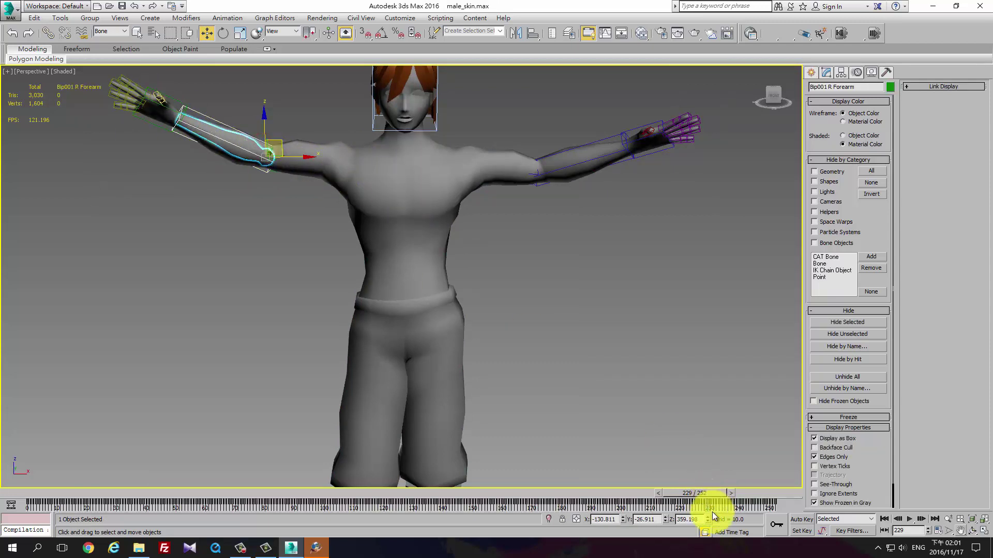
click(772, 505)
drag(771, 509, 751, 505)
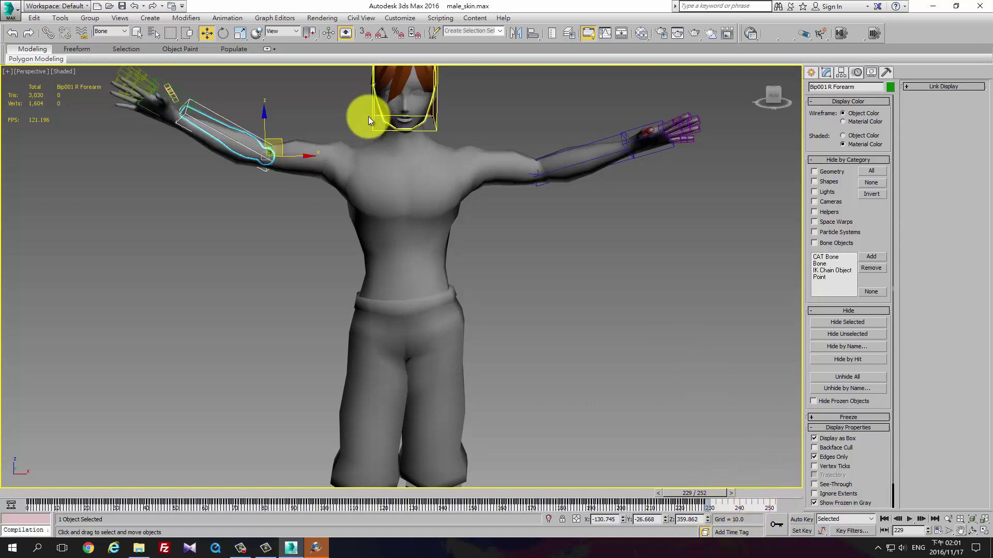
key(Page_Down)
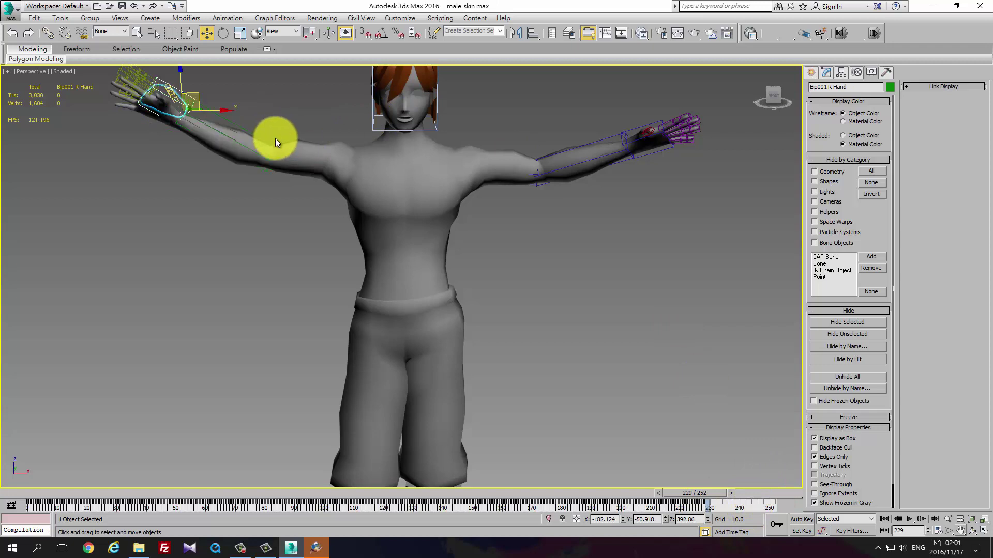
key(ctrl+Page_Down)
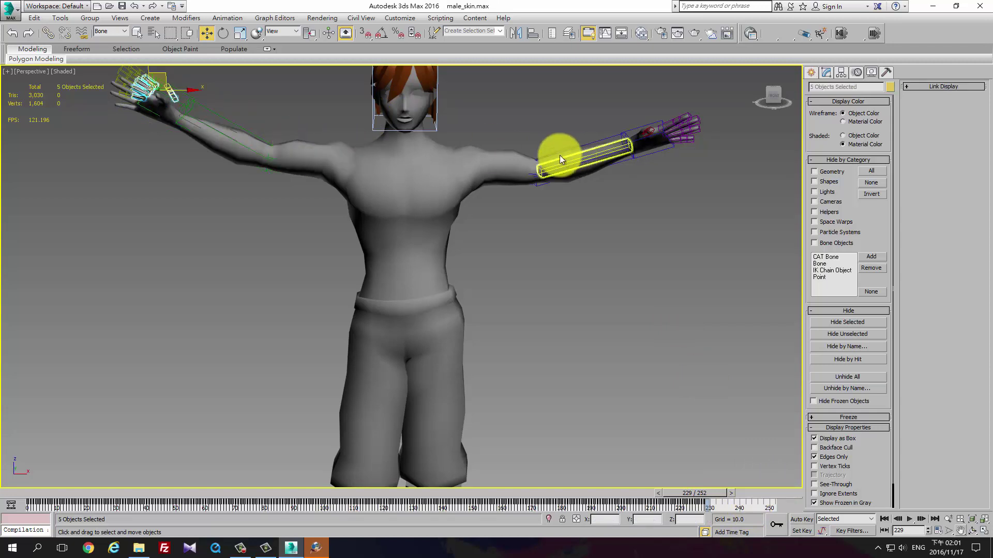
double_click(610, 138)
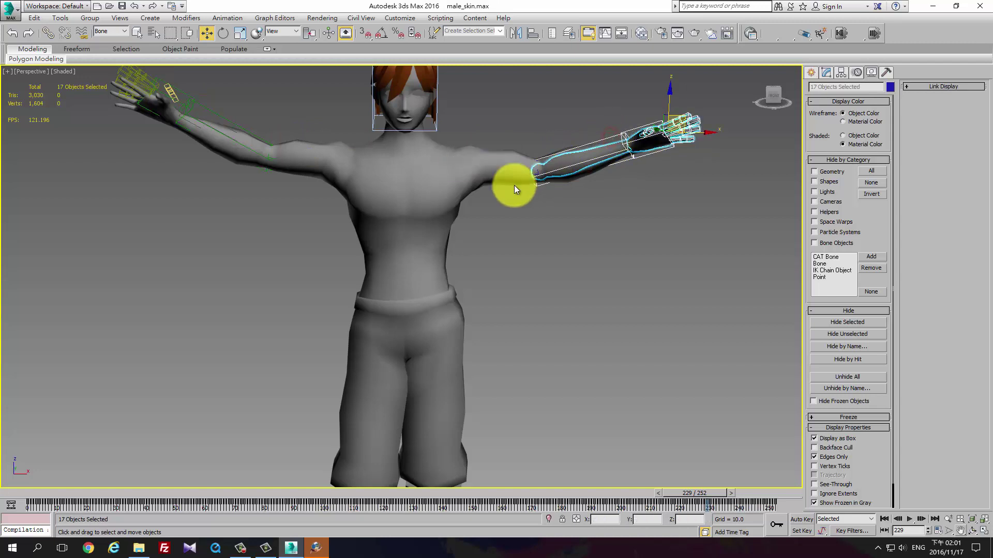
- Return to wireframe, select the whole Bip001 L Clavicle arm chain, and show Biped motion controls
key(F3)
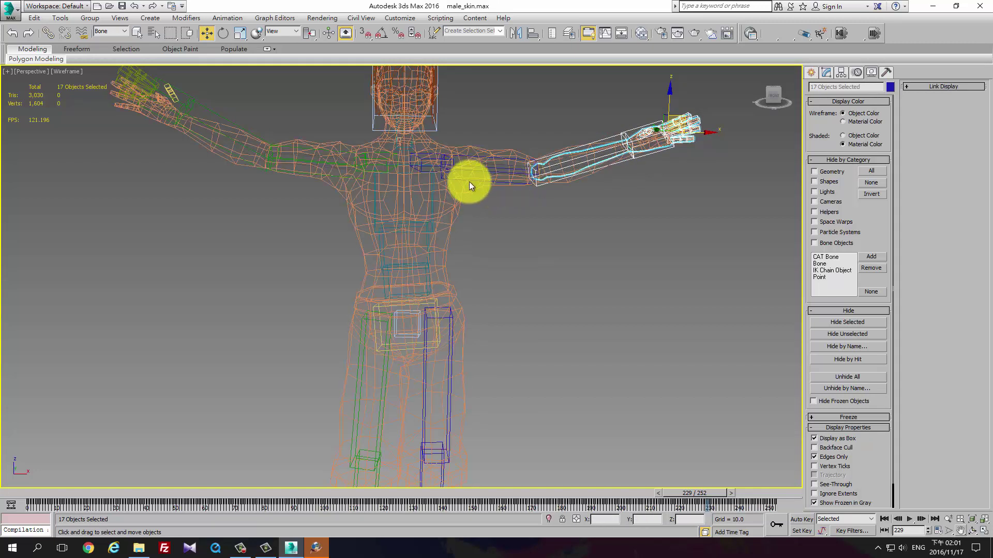
click(423, 171)
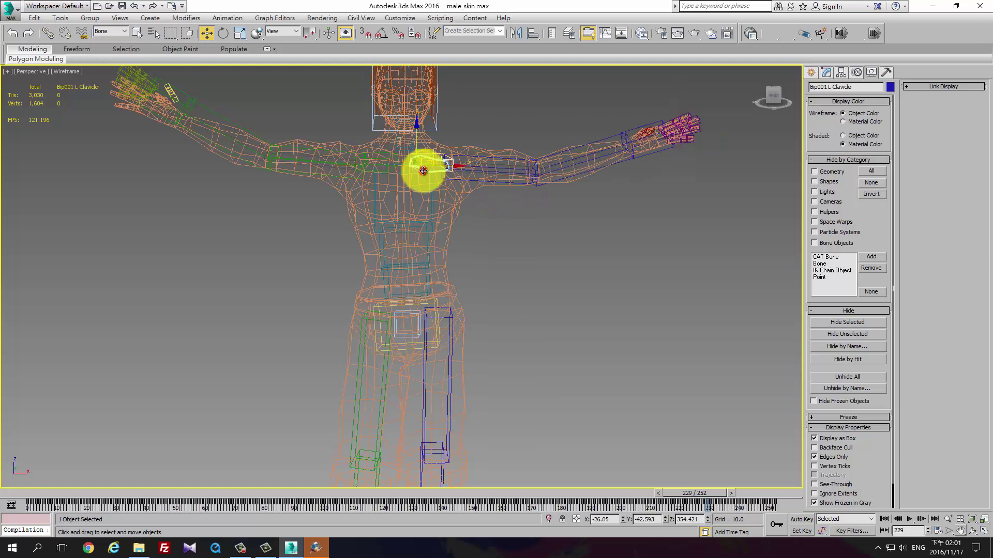
double_click(423, 170)
click(856, 71)
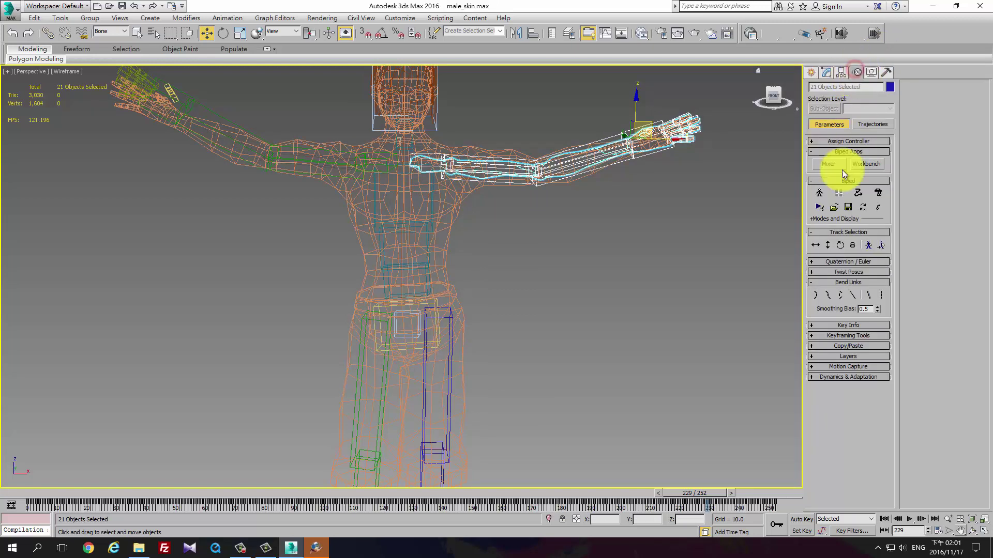
- Turn Auto Key on and paste the copied left-arm posture onto the opposite arm
click(818, 325)
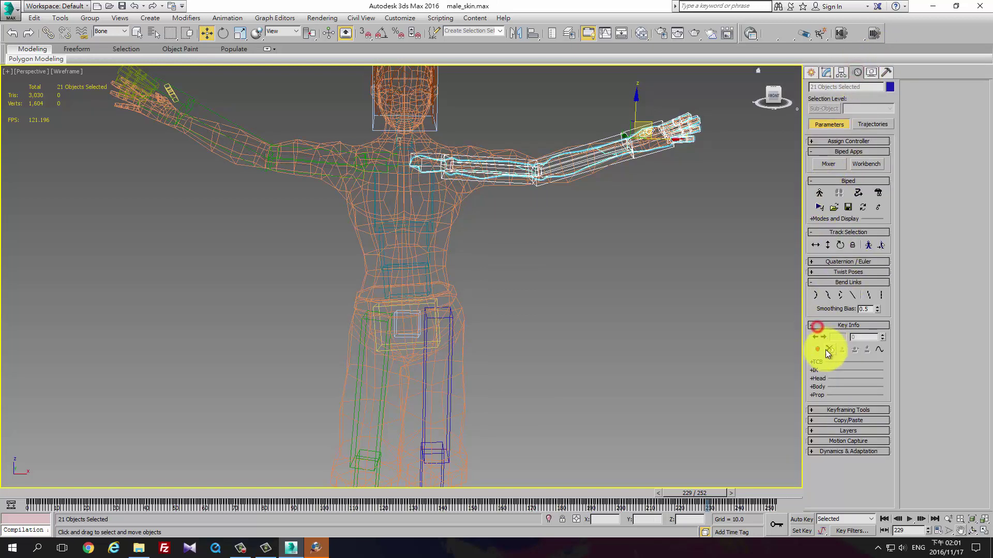
click(802, 519)
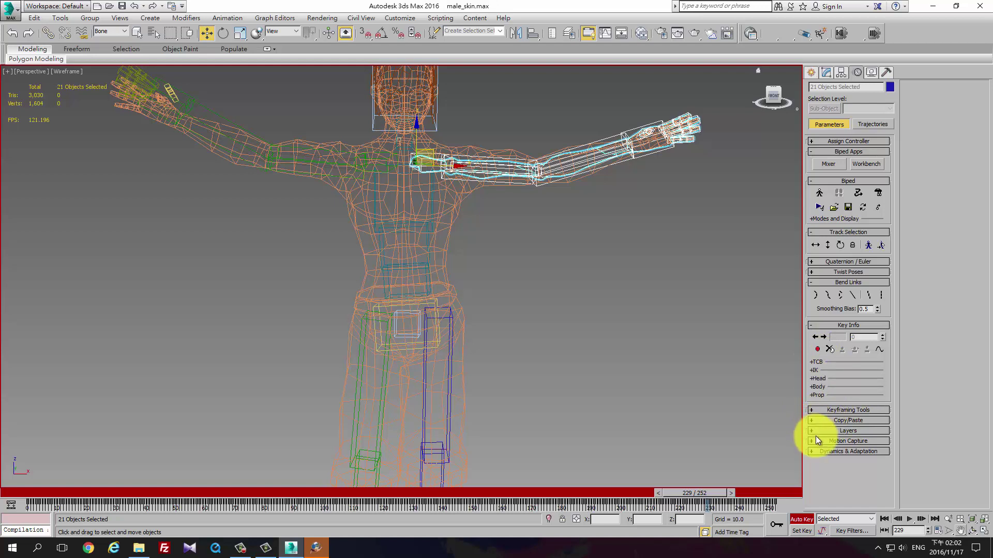
click(812, 420)
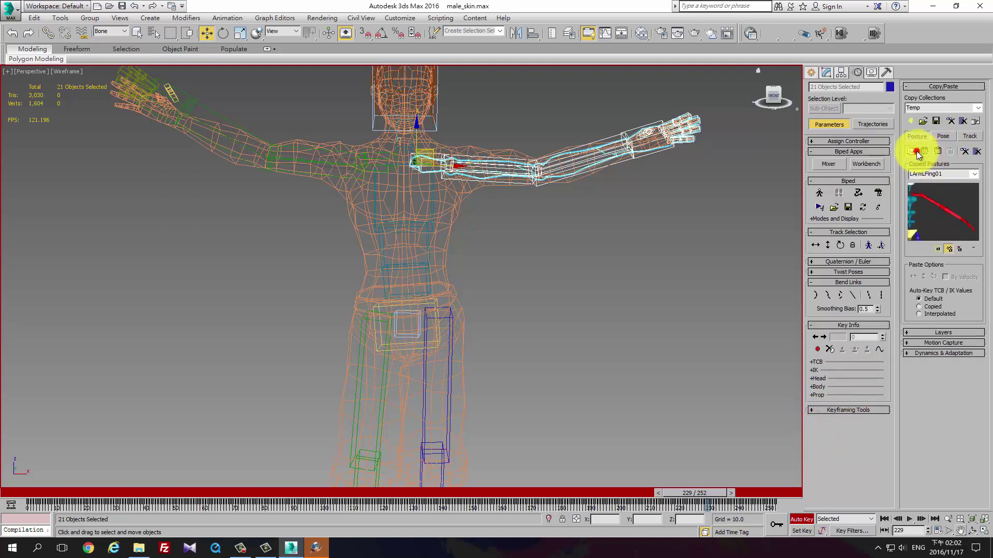
click(939, 151)
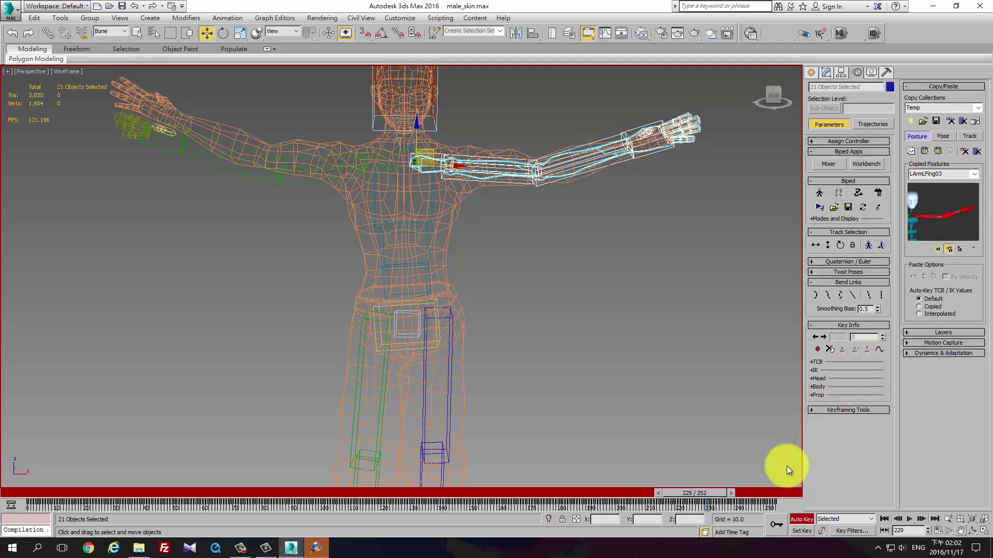
- Select keys around frames 230–250, paste the next arm posture, and restore four-viewport layout
click(711, 504)
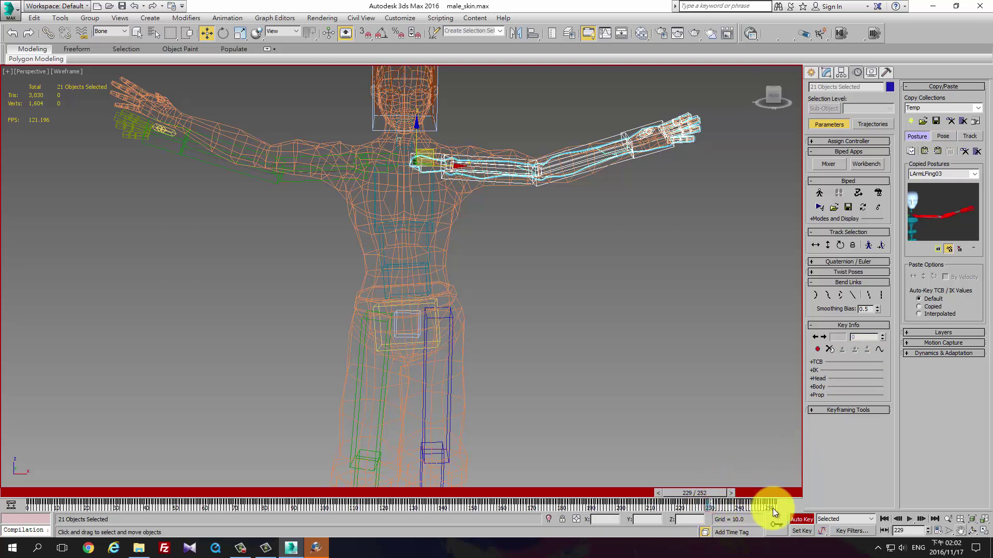
mouse_move(710, 504)
mouse_down()
mouse_move(772, 508)
mouse_move(817, 486)
mouse_up()
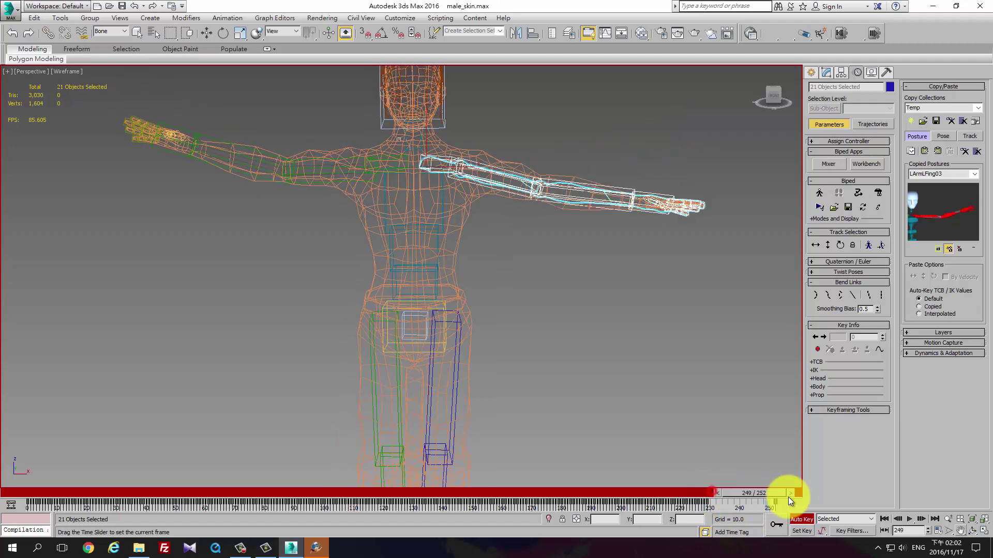
click(914, 154)
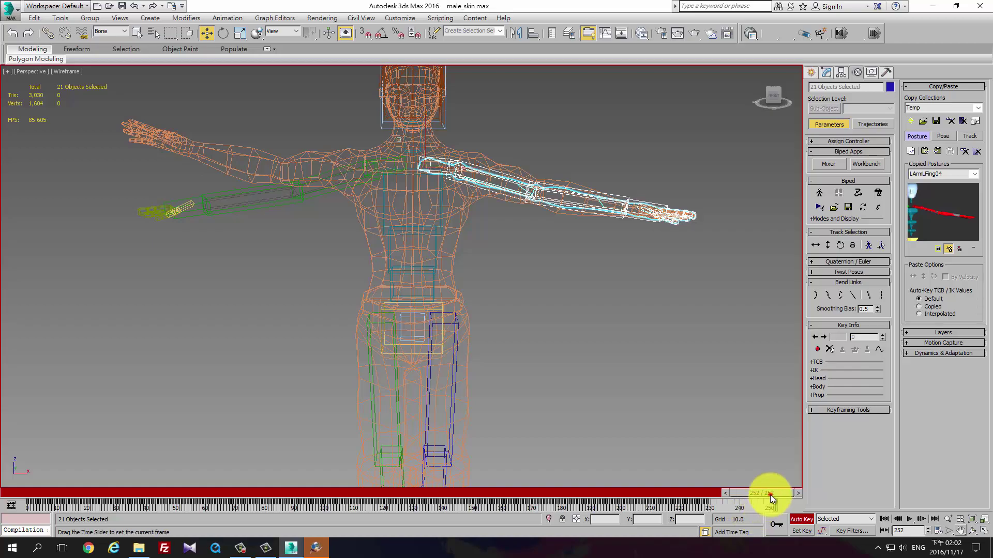
mouse_move(770, 494)
mouse_down()
mouse_move(571, 487)
mouse_move(682, 486)
mouse_move(776, 501)
mouse_up()
key(w)
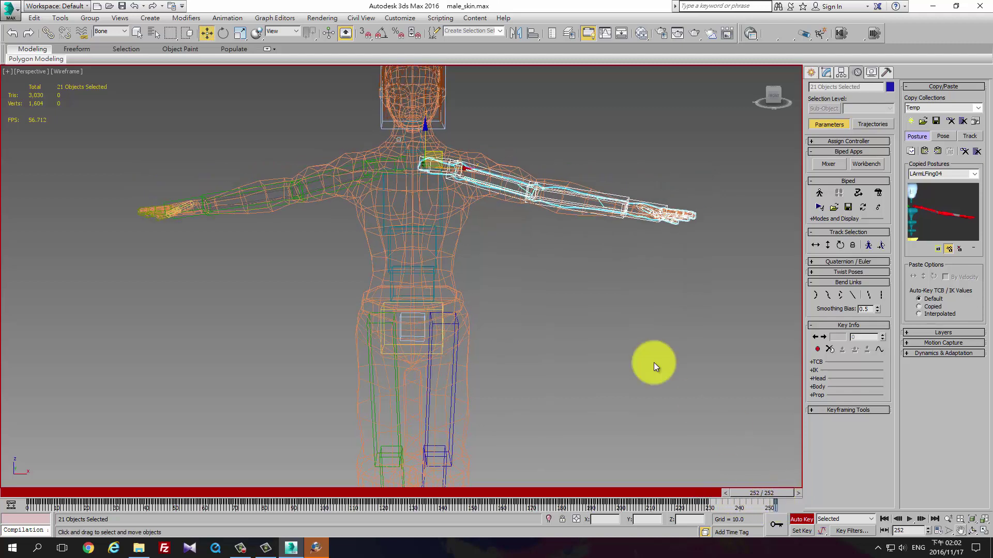
key(alt+w)
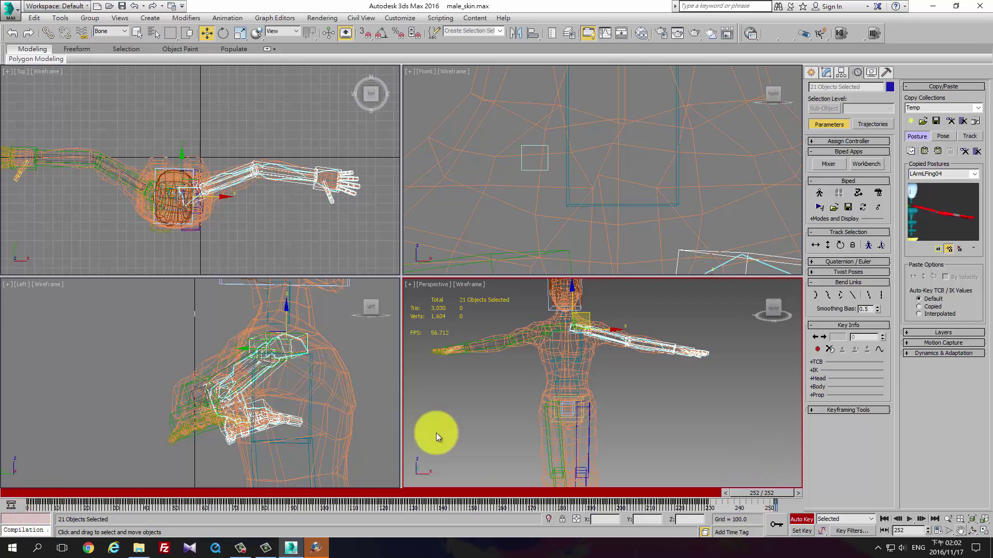
- Set the animation range to -22–280 and shift the arm keys from frame 87 toward 270
drag(416, 488, 9, 488)
scroll(710, 361, down, 3)
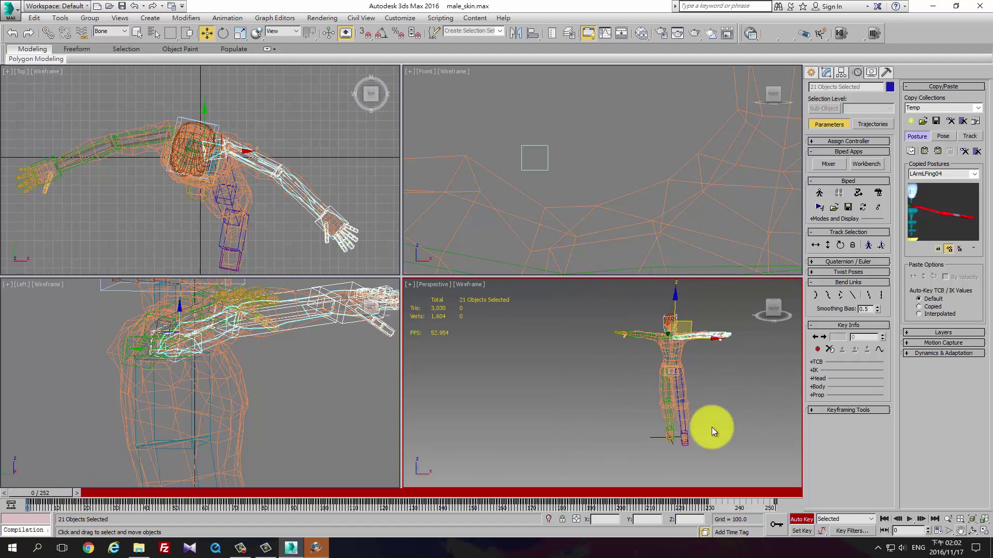
ctrl+alt+right_drag(794, 509, 516, 513)
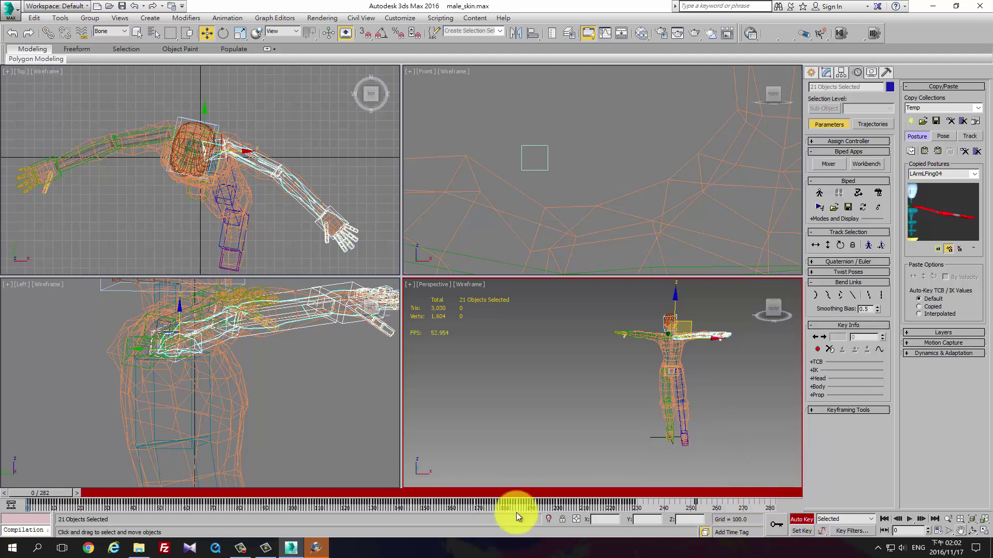
ctrl+alt+right_drag(145, 511, 547, 502)
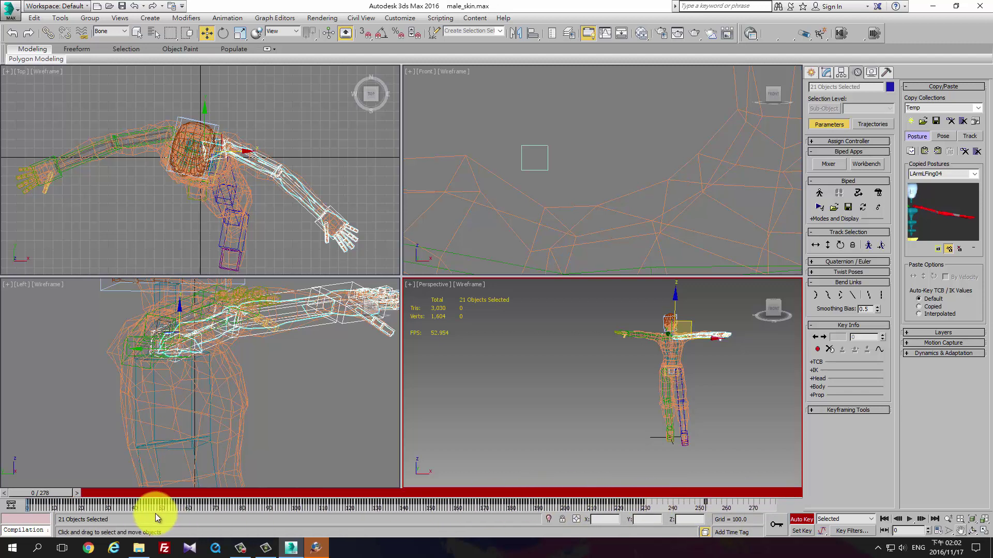
ctrl+alt+drag(138, 505, 204, 509)
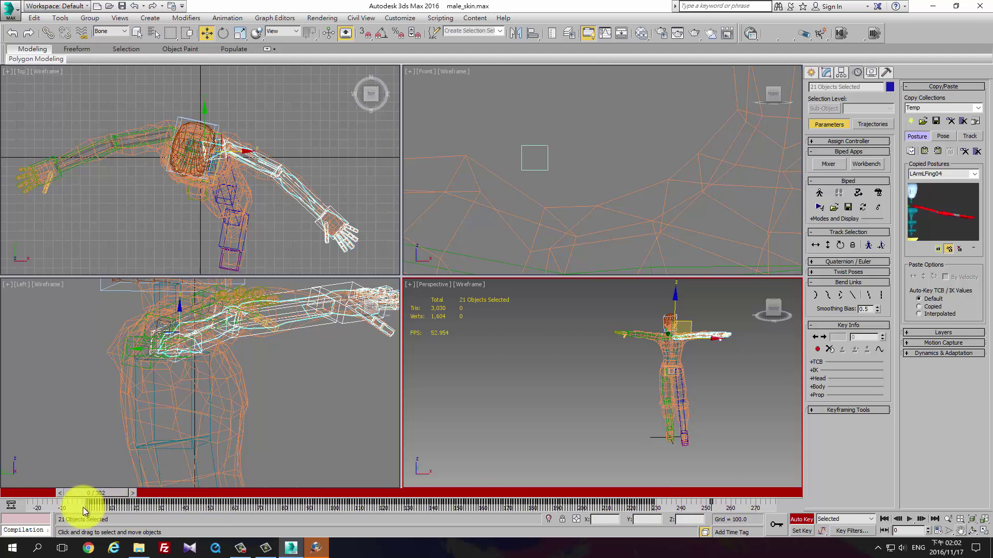
ctrl+alt+right_drag(77, 508, 258, 507)
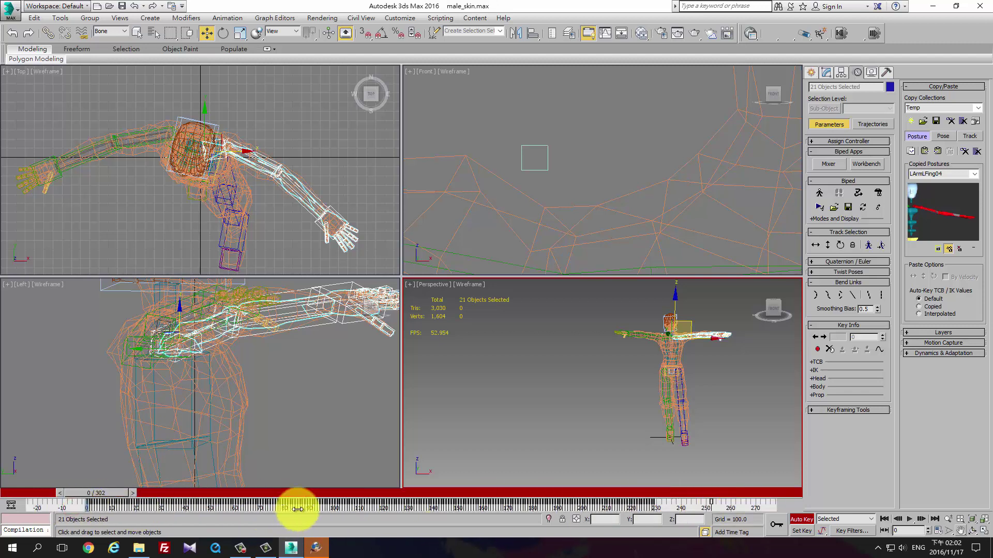
drag(302, 504, 352, 505)
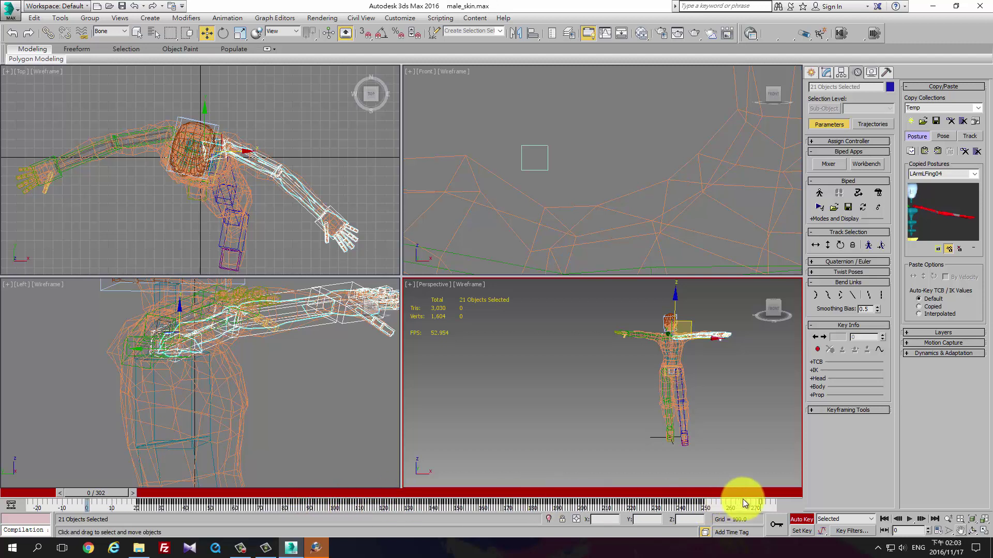
drag(352, 505, 753, 504)
- Select all 57 biped parts and go to frame 272
click(749, 383)
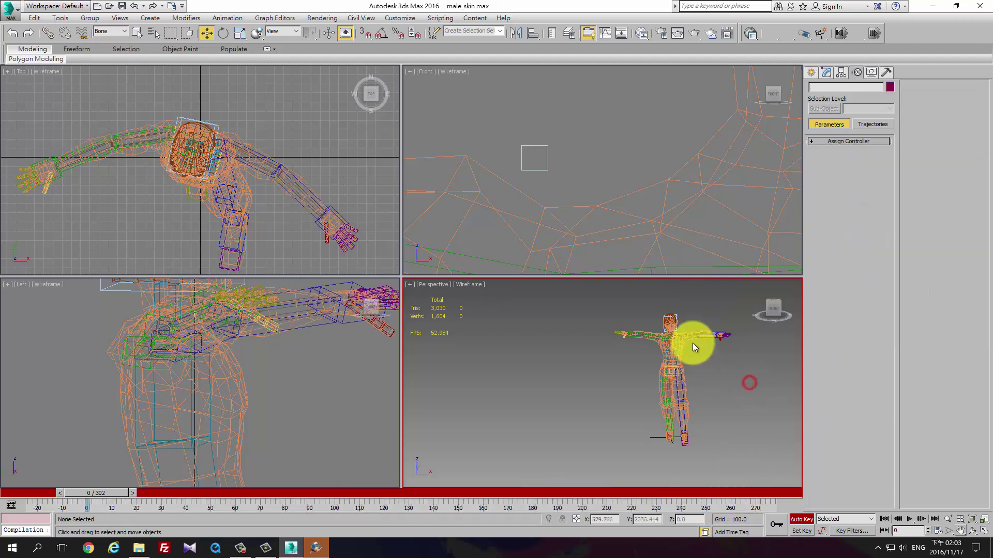
drag(604, 301, 775, 458)
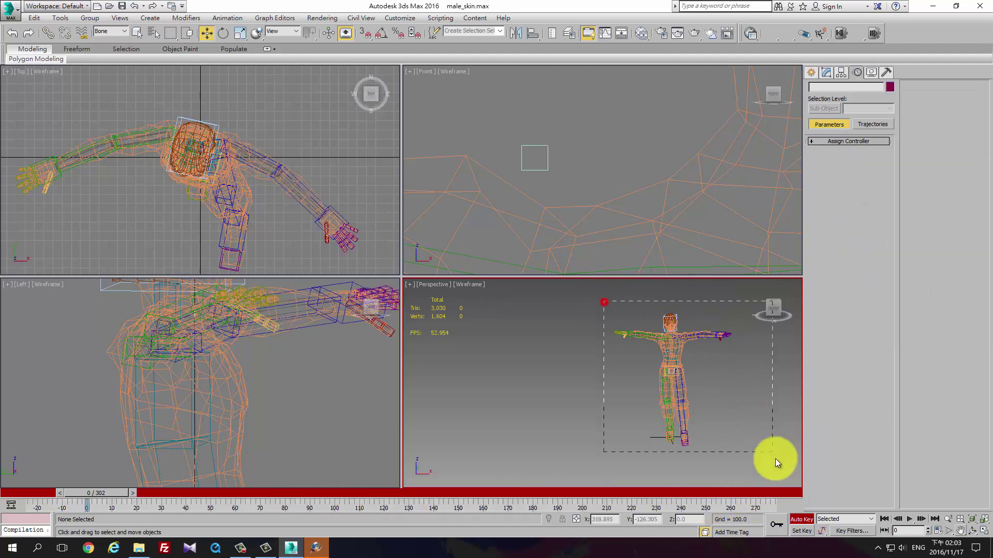
click(753, 504)
drag(745, 494, 786, 491)
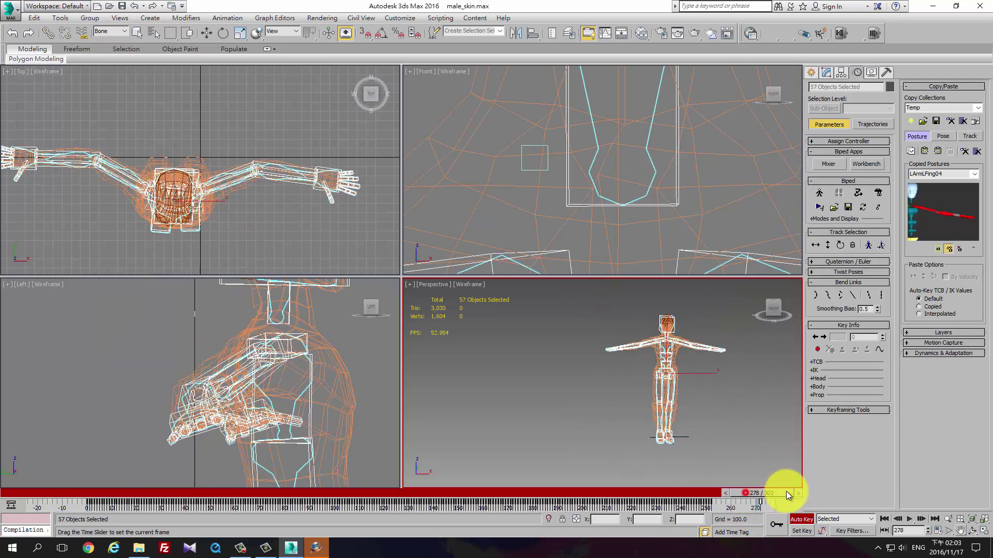
click(765, 489)
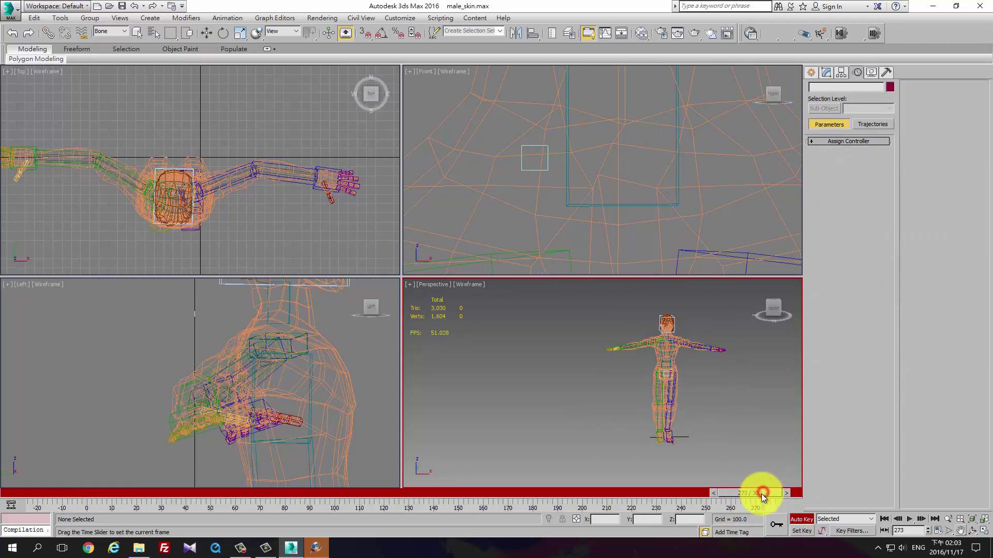
mouse_move(600, 292)
mouse_down()
mouse_move(769, 495)
mouse_move(70, 512)
mouse_up()
click(766, 501)
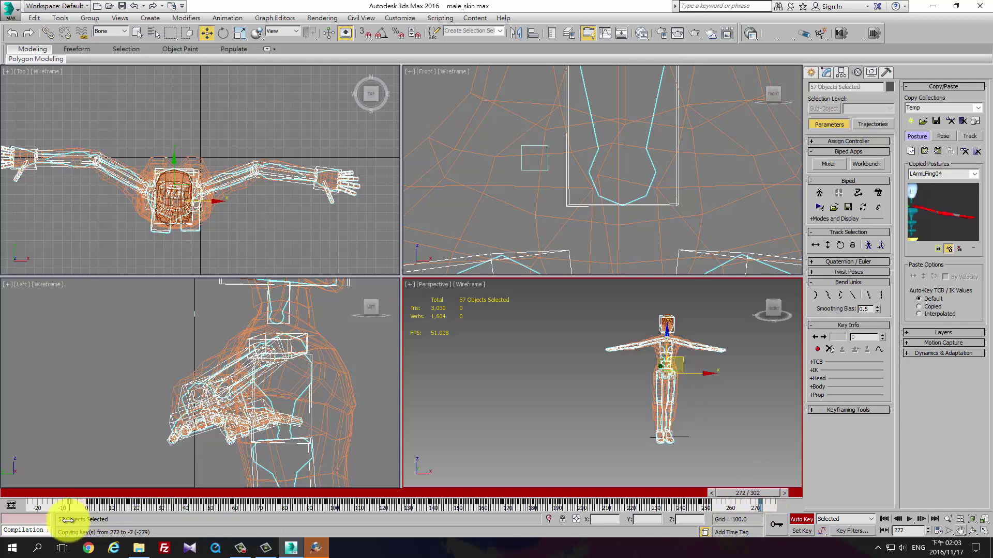
- Copy the frame-272 key to frame -7 and move the frame-19 key to 29
shift+drag(68, 520, 66, 522)
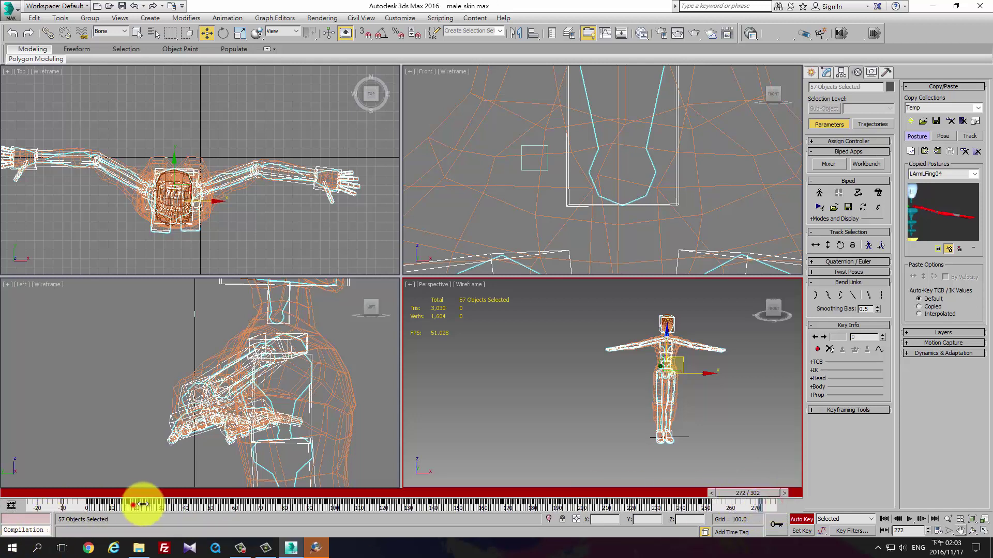
drag(143, 505, 158, 507)
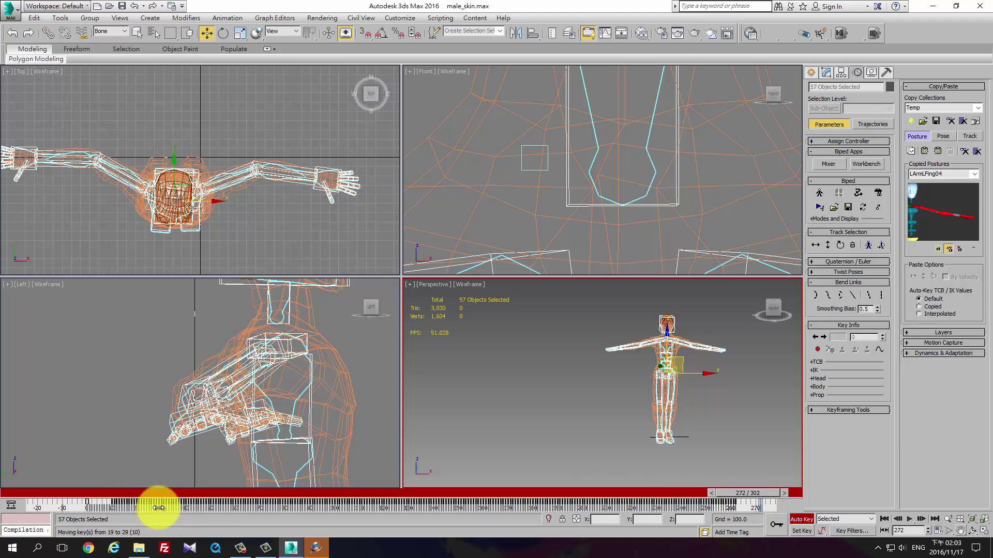
drag(747, 492, 101, 507)
key(w)
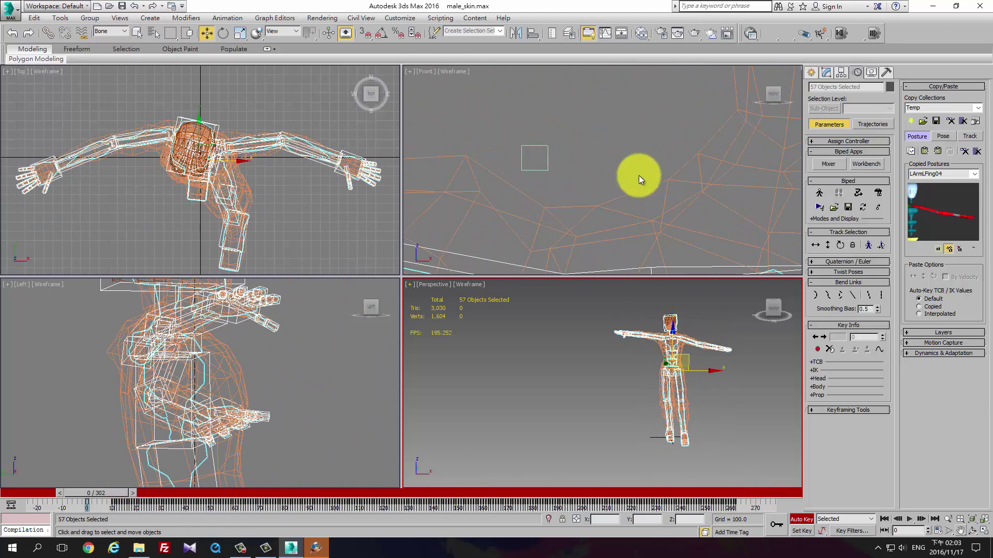
scroll(636, 178, down, 5)
scroll(585, 186, down, 4)
scroll(599, 186, up, 1)
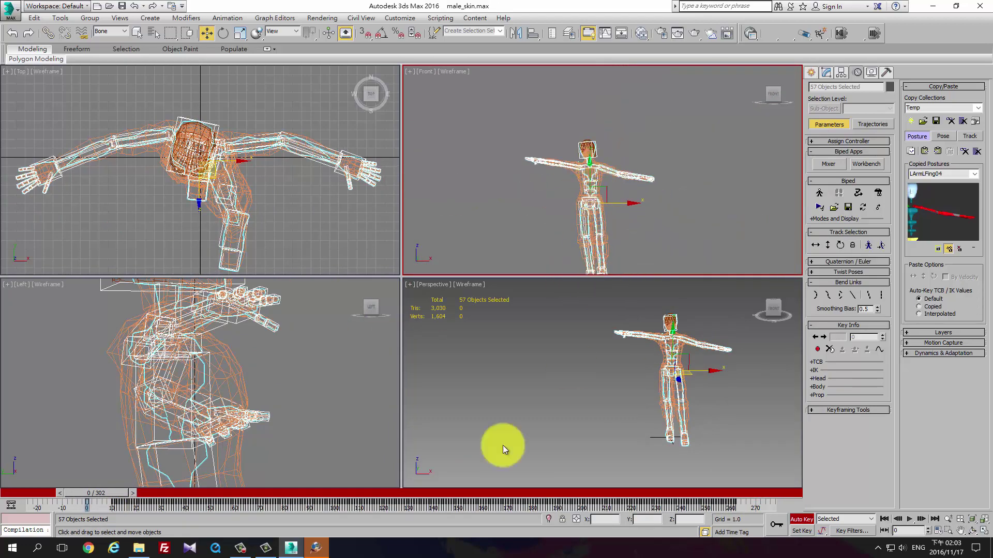
- Check the raised arm at frame 67 and shift the selected keys about 10 frames earlier
drag(107, 494, 786, 495)
key(w)
mouse_move(754, 509)
ctrl+alt+middle_down()
mouse_move(732, 502)
mouse_move(753, 507)
ctrl+alt+middle_up()
mouse_move(752, 507)
mouse_down()
mouse_move(737, 521)
mouse_move(747, 491)
mouse_up()
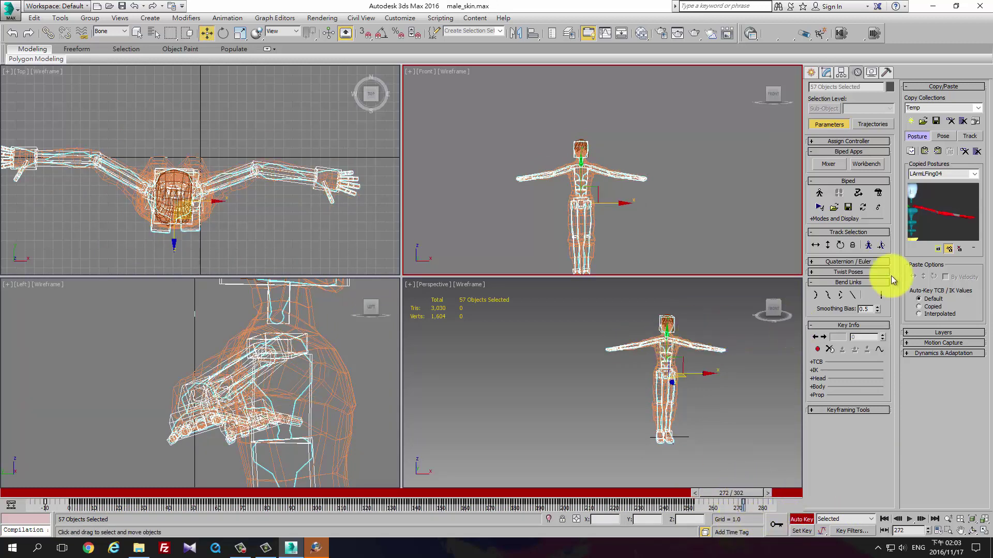
- Copy the pose as Pose01 and paste it at frame -10 with horizontal position and rotation
click(943, 136)
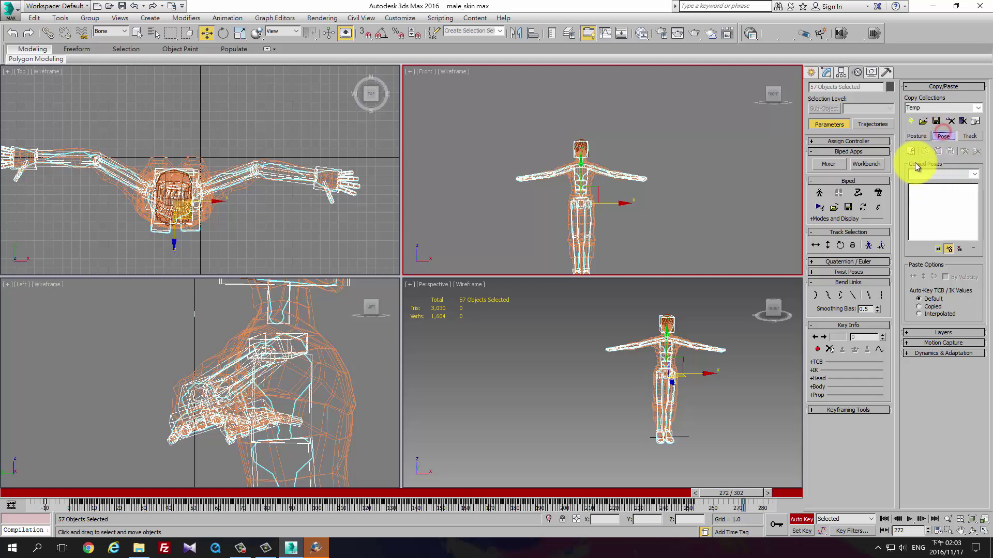
click(911, 151)
drag(734, 492, 69, 496)
key(w)
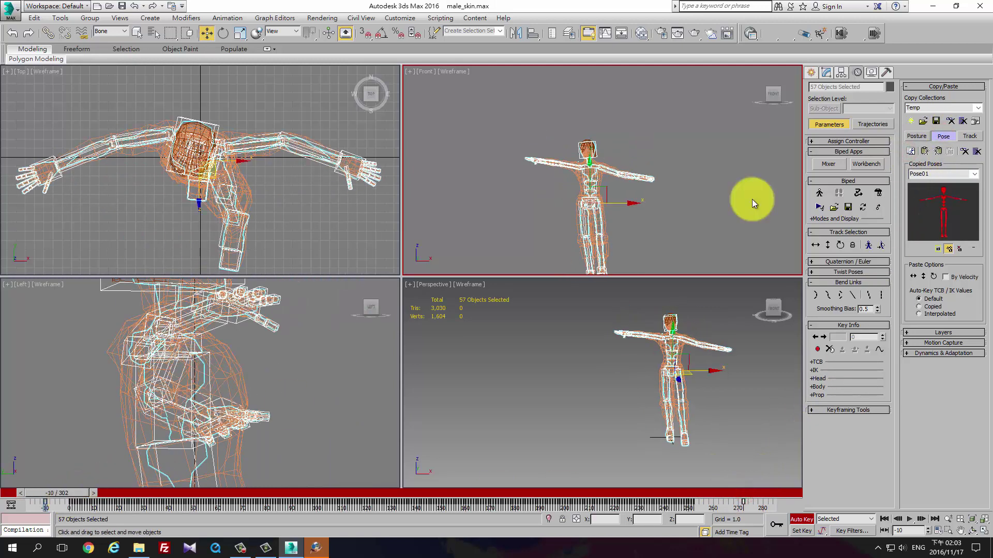
click(928, 157)
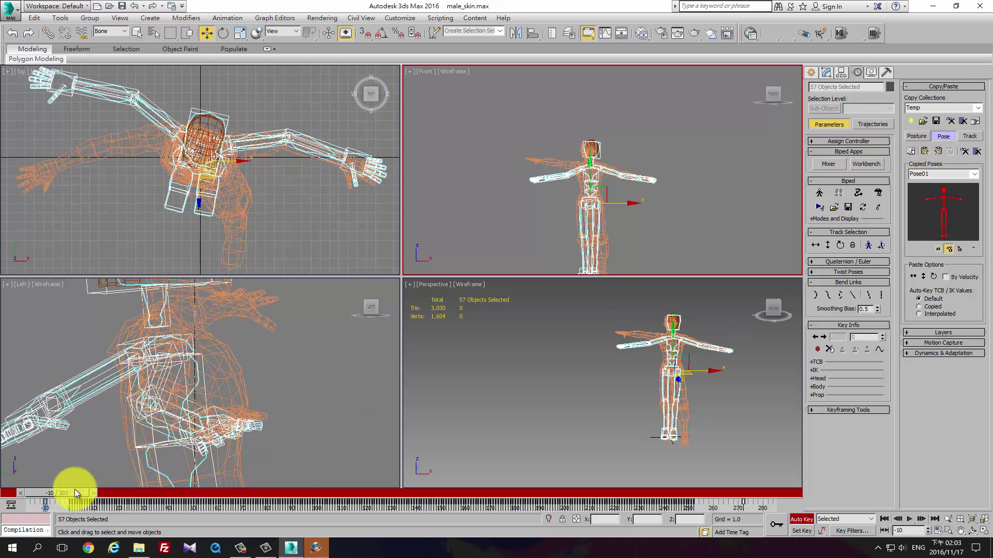
click(913, 277)
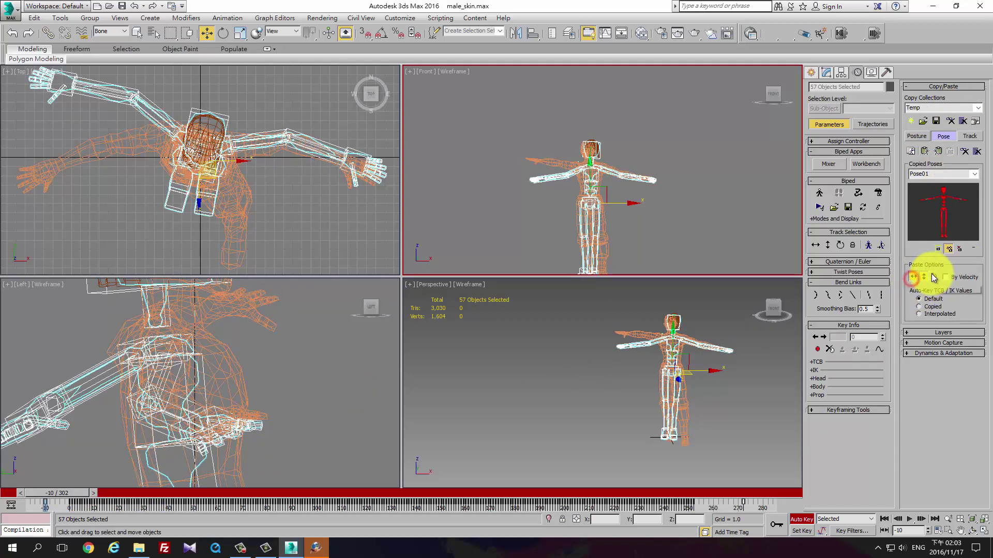
click(933, 277)
- Copy the frame-272 T-pose as Pose02, paste it at frame -10, then deselect and scrub forward
drag(69, 493, 742, 488)
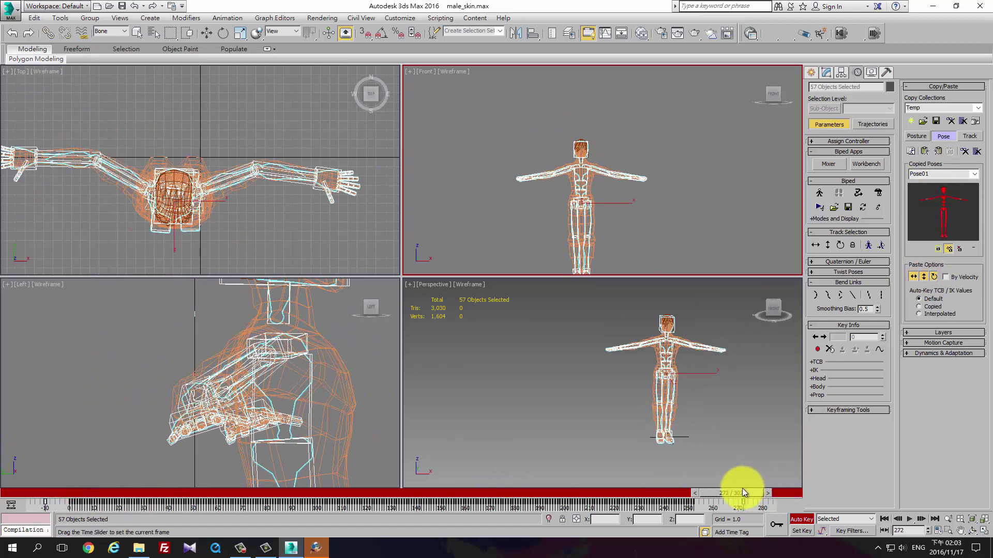
key(w)
click(914, 152)
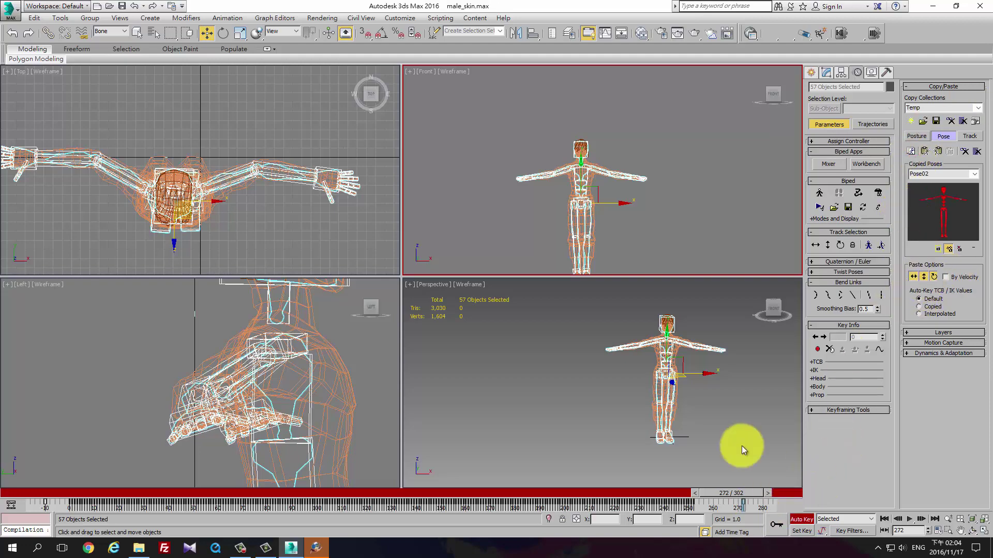
mouse_move(725, 489)
mouse_down()
mouse_move(171, 505)
mouse_move(42, 498)
mouse_up()
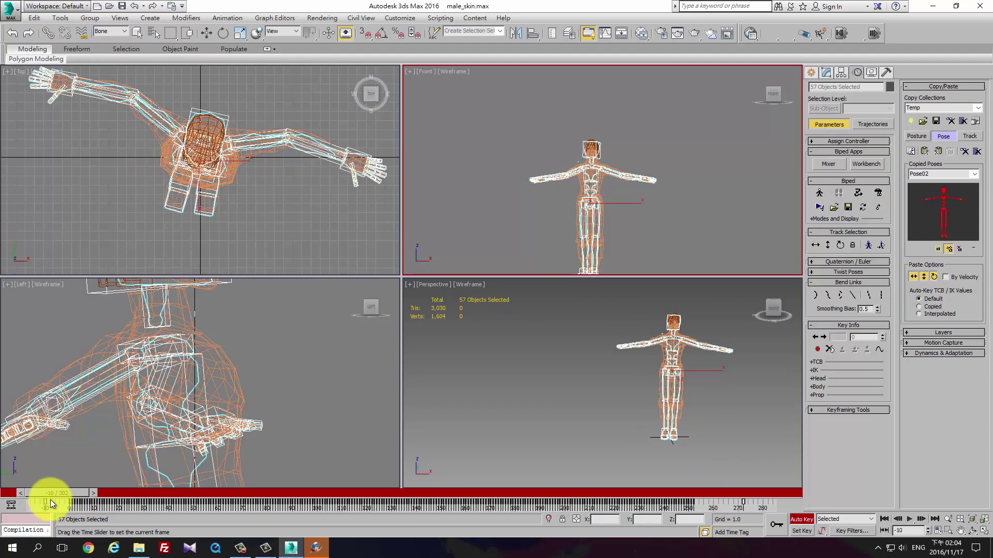
click(925, 152)
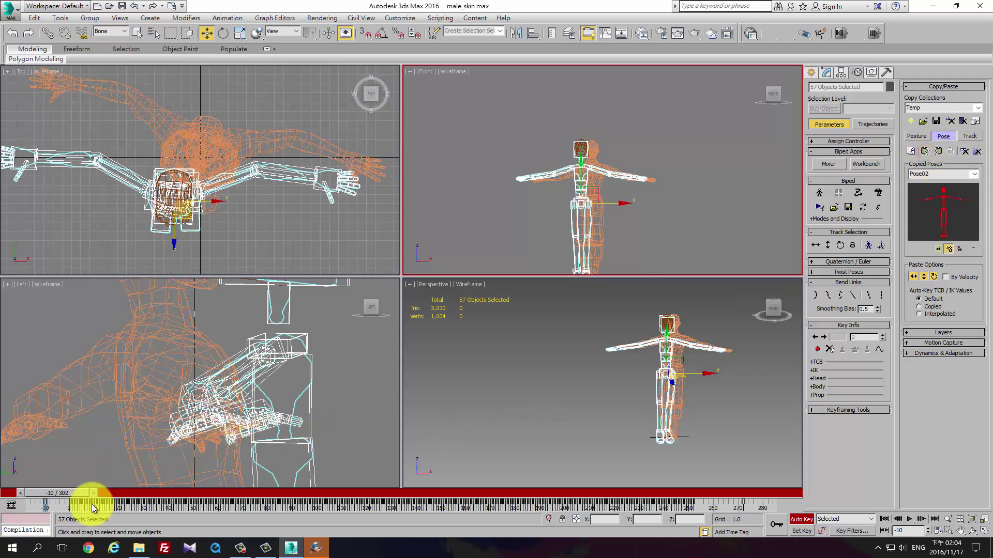
mouse_move(80, 500)
mouse_down()
mouse_move(10, 504)
mouse_move(106, 508)
mouse_move(43, 511)
mouse_up()
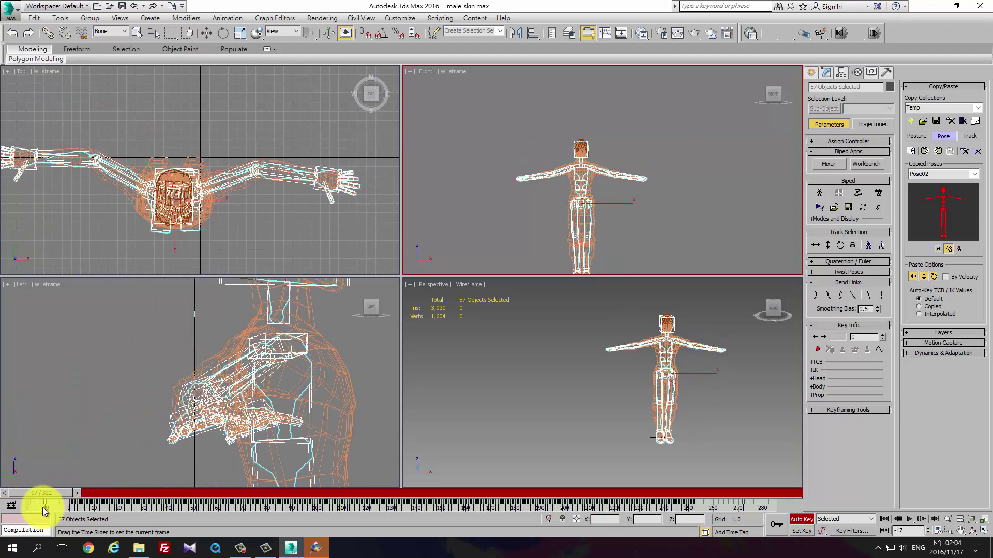
click(73, 486)
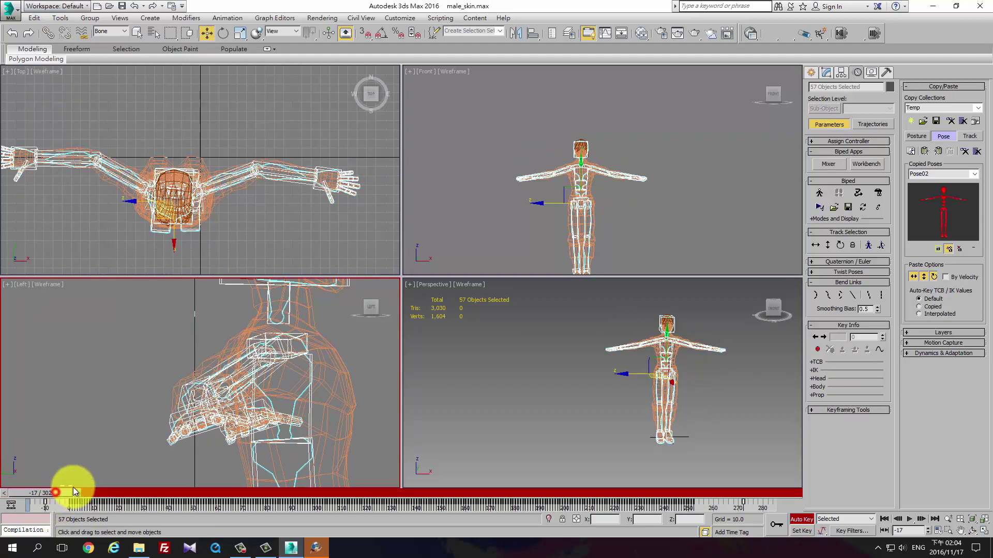
drag(55, 492, 774, 505)
- Advance to frame 285, turn Auto Key off, and zoom in on the character
key(w)
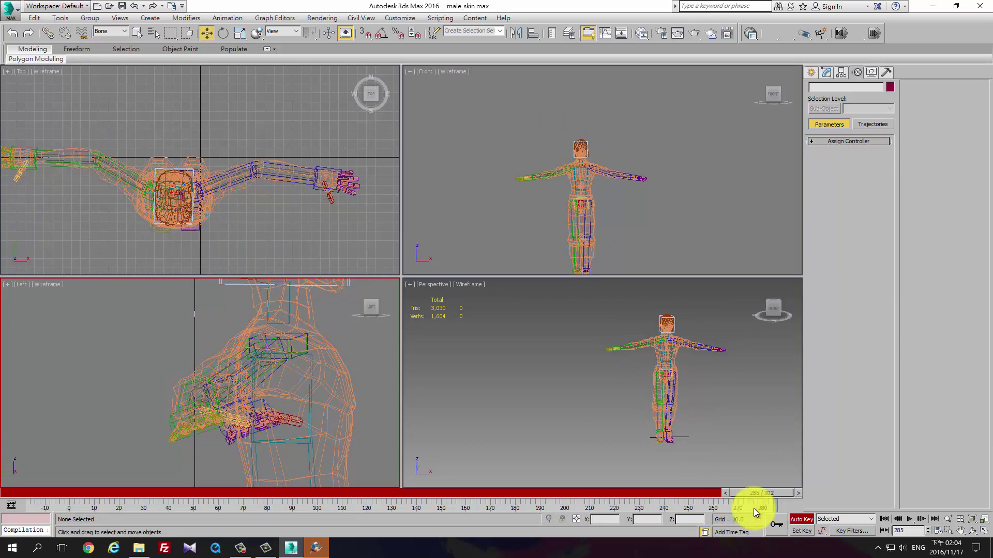
click(801, 519)
middle_drag(669, 347, 584, 374)
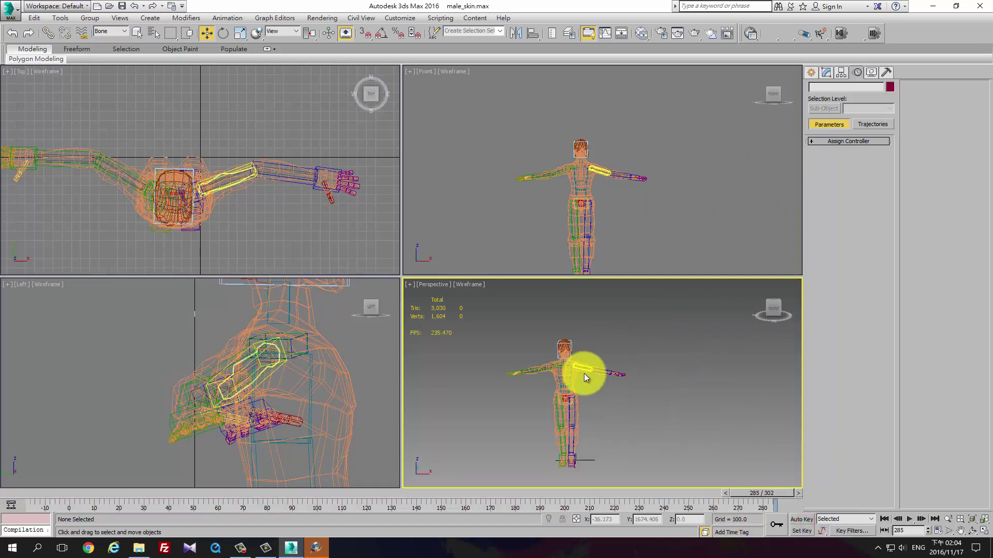
scroll(613, 381, up, 2)
scroll(656, 456, up, 2)
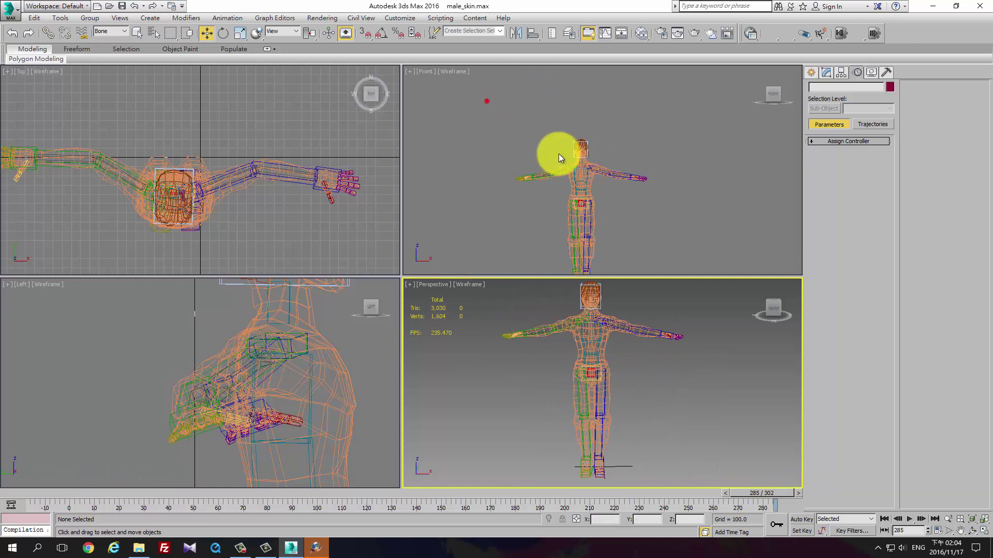
- Select every biped bone including the feet, along with all their keys
drag(559, 154, 725, 270)
middle_drag(533, 132, 516, 78)
drag(472, 77, 678, 358)
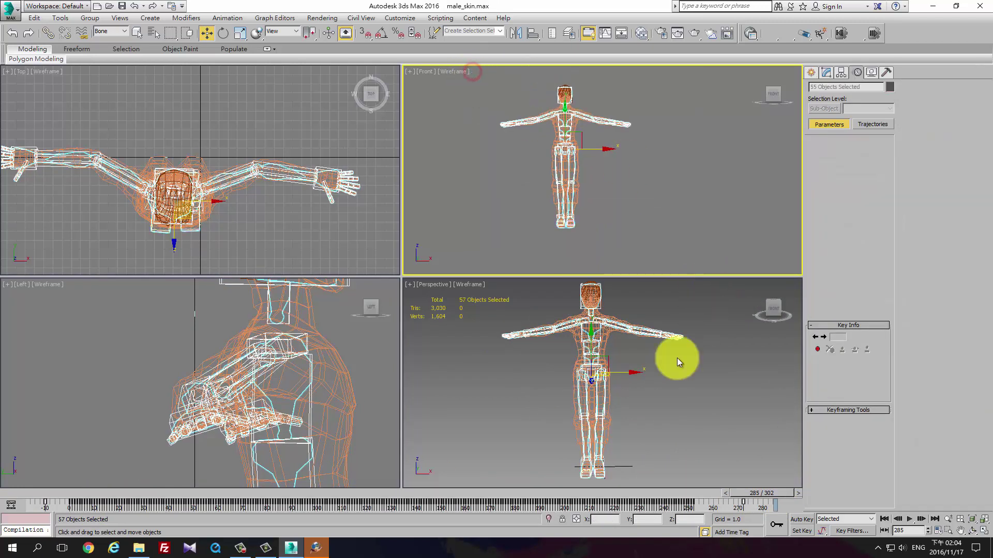
mouse_move(762, 502)
mouse_down()
mouse_move(57, 516)
mouse_move(70, 508)
mouse_up()
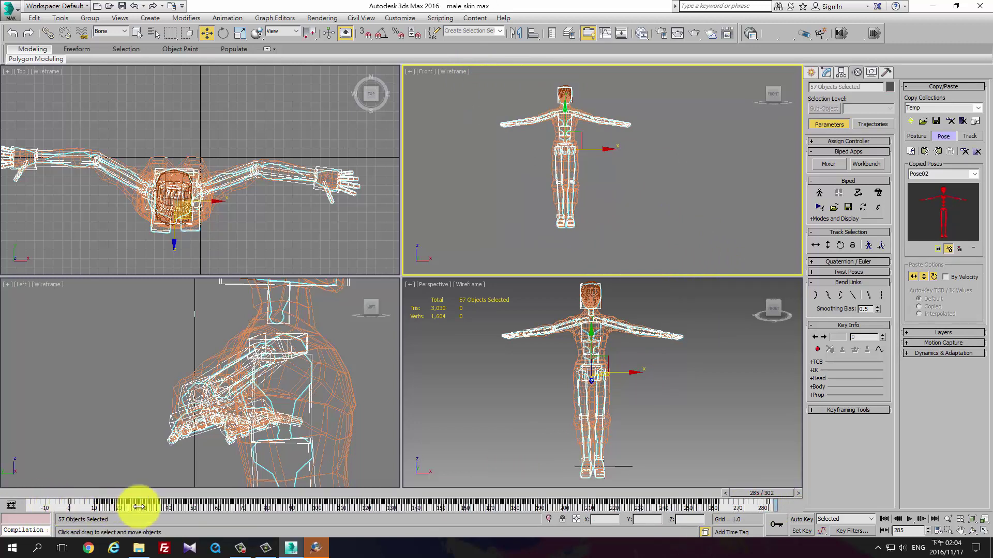
- Set the animation range to 0–280 and move the last keys from frame 282 to 280
ctrl+alt+drag(139, 507, 86, 509)
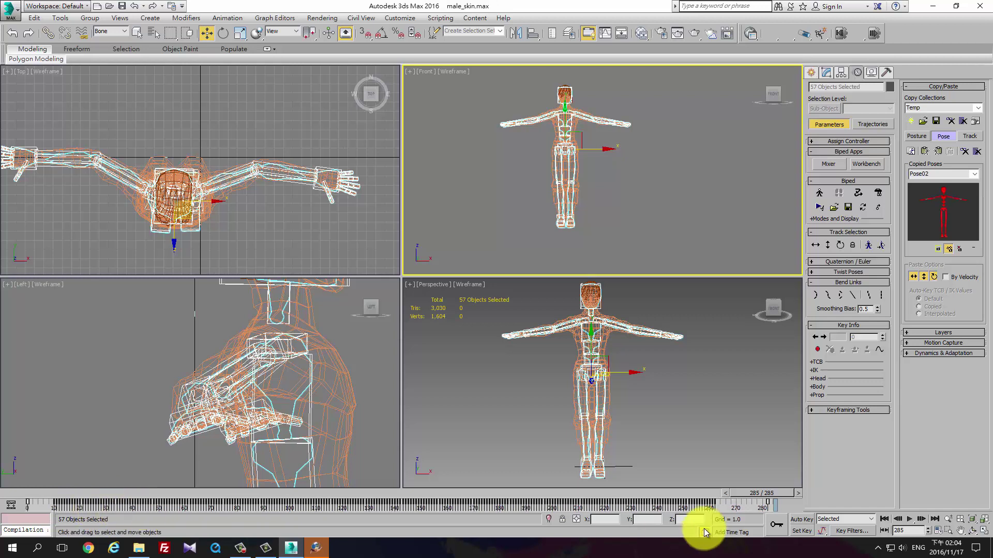
ctrl+alt+right_drag(749, 513, 753, 506)
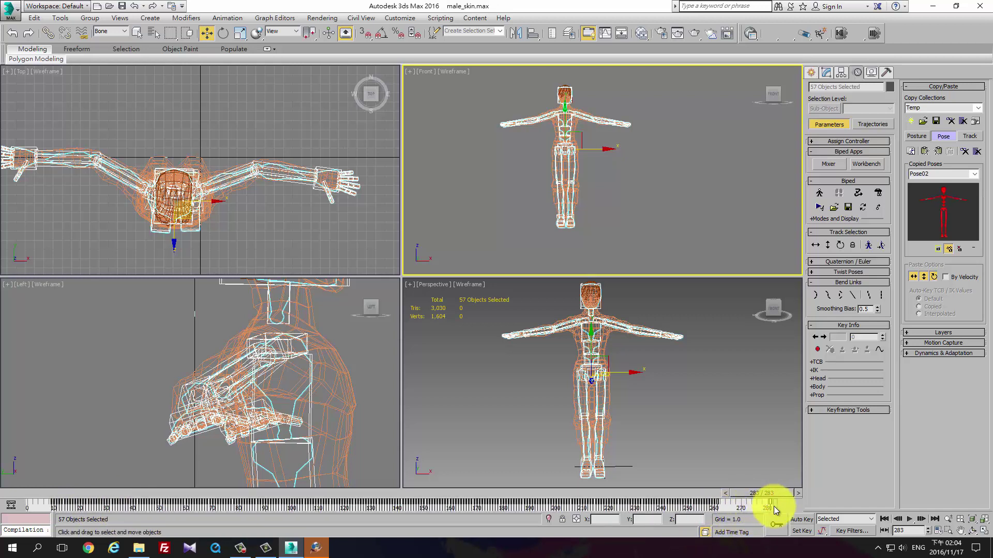
click(758, 512)
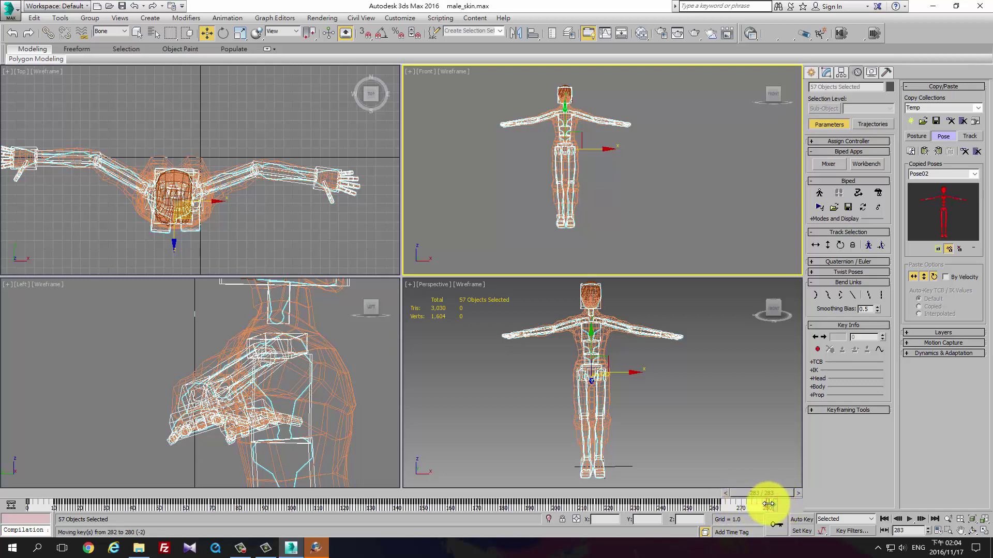
ctrl+alt+right_drag(775, 494, 754, 499)
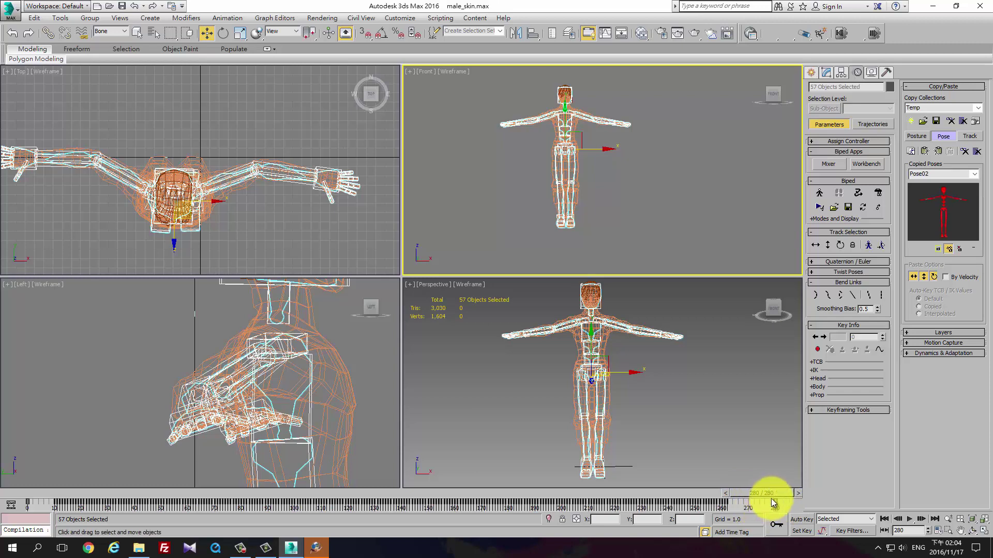
drag(771, 498, 775, 499)
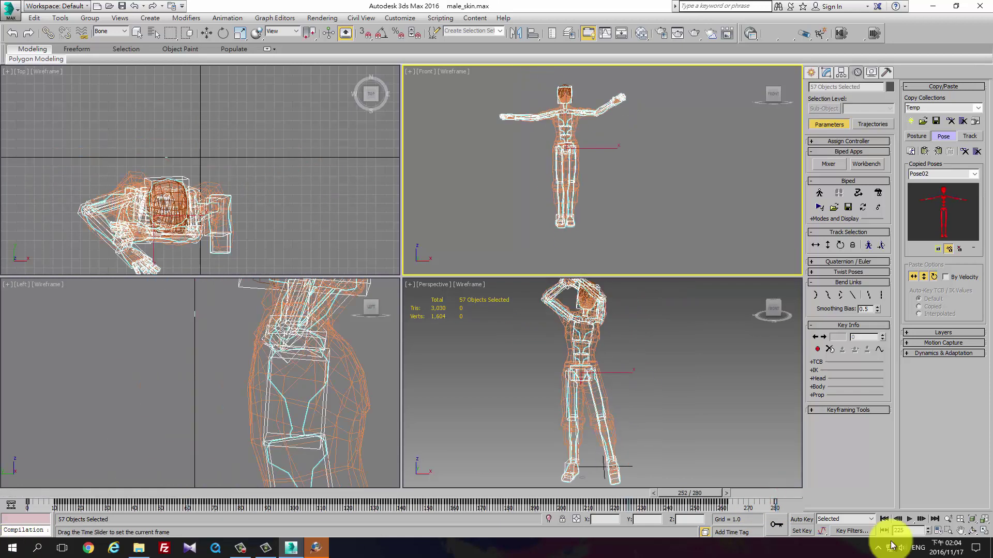
- Save segment 0–280 of the biped motion over motion.bip on the Desktop, confirming the overwrite
click(848, 207)
click(87, 136)
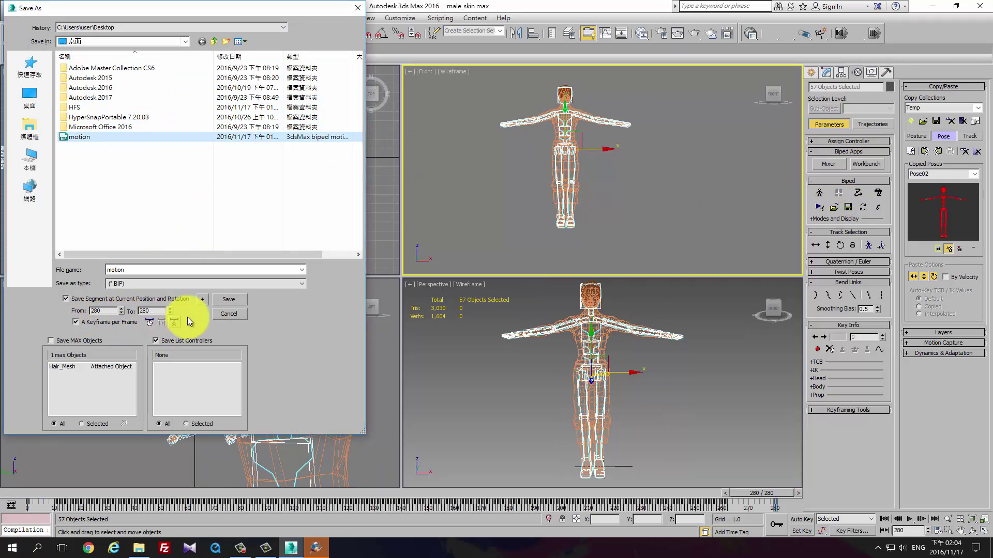
click(150, 325)
text(0)
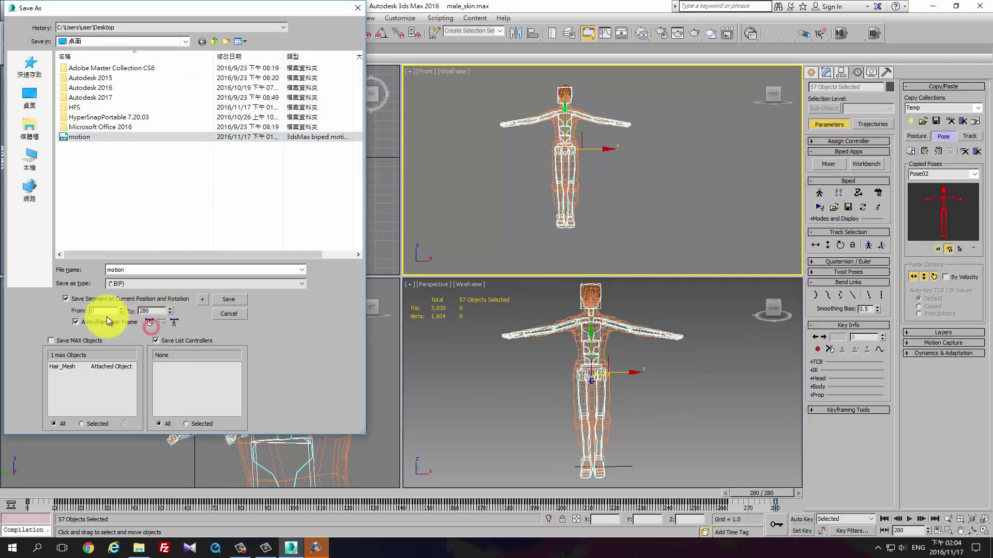
click(234, 301)
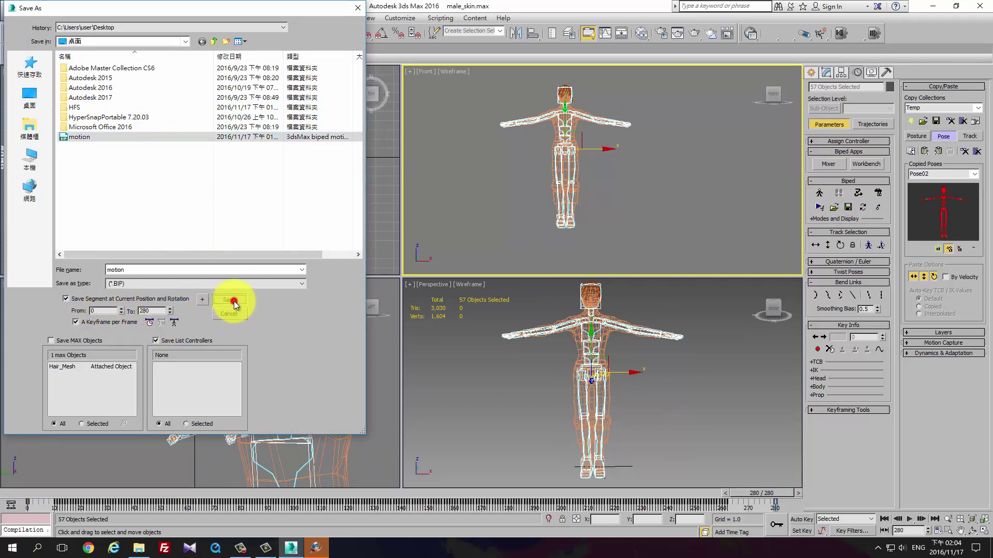
click(539, 312)
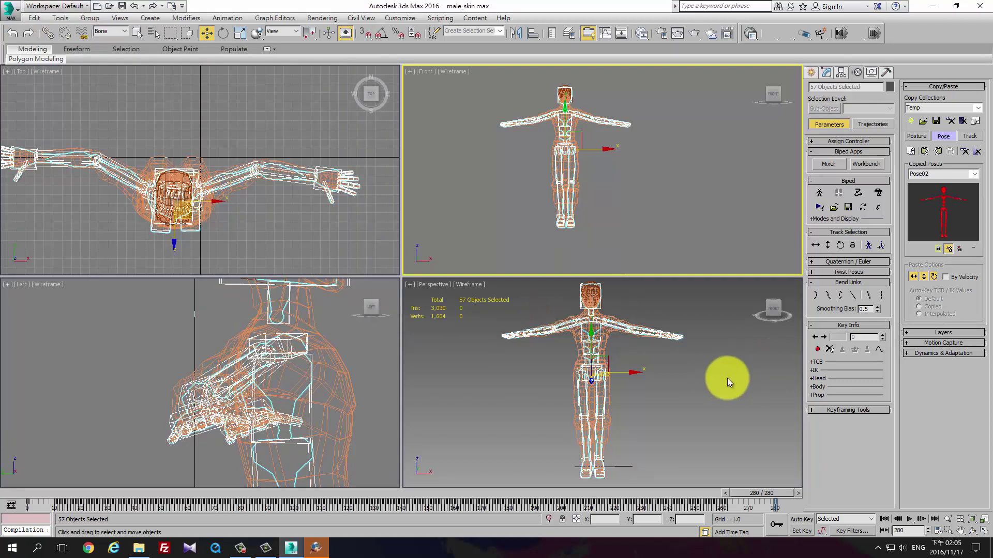
- Switch the Perspective view to shaded display and fit the whole character in every viewport
click(656, 424)
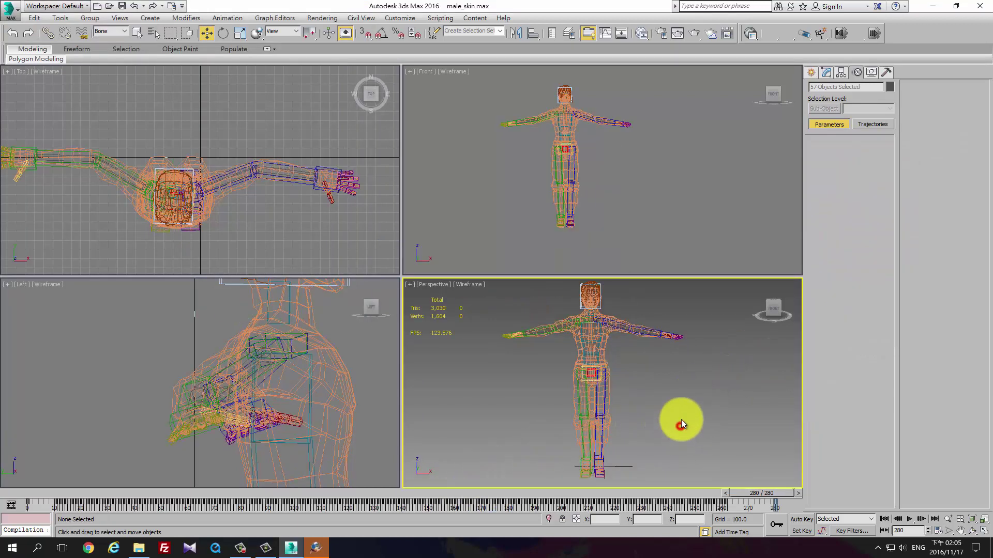
key(F3)
key(ctrl+shift+z)
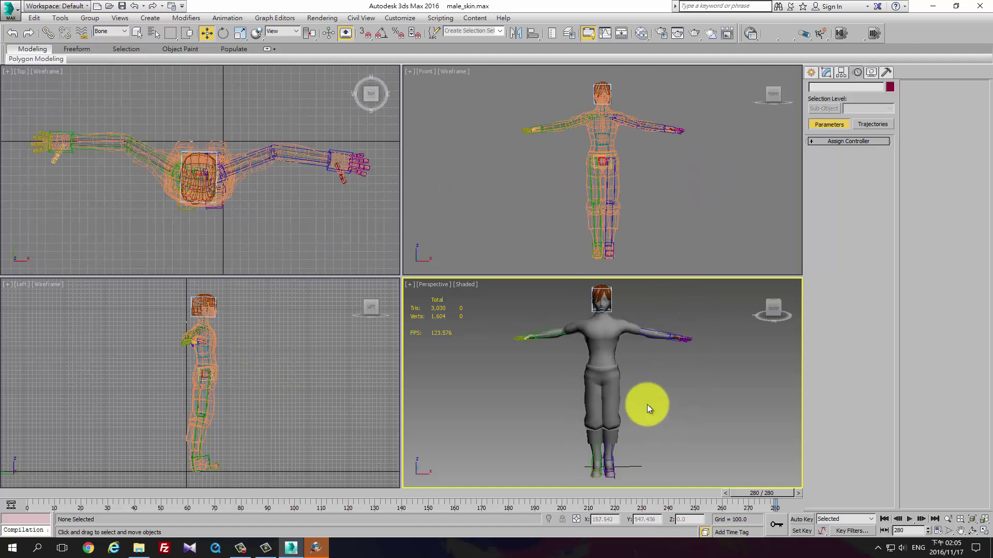
middle_drag(647, 405, 666, 369)
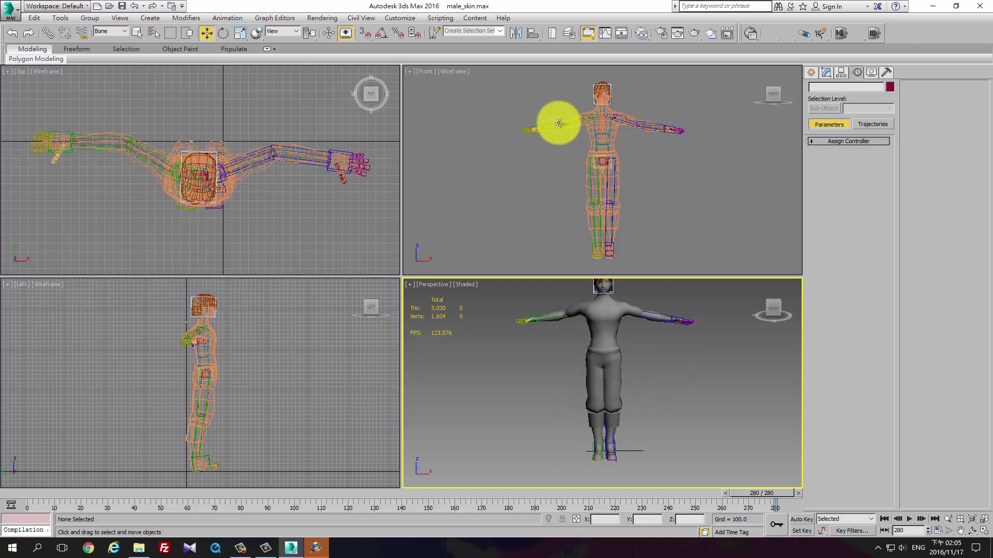
- Scrub the timeline back toward frame 0 and maximize the orbited Perspective view to fill the workspace
click(268, 305)
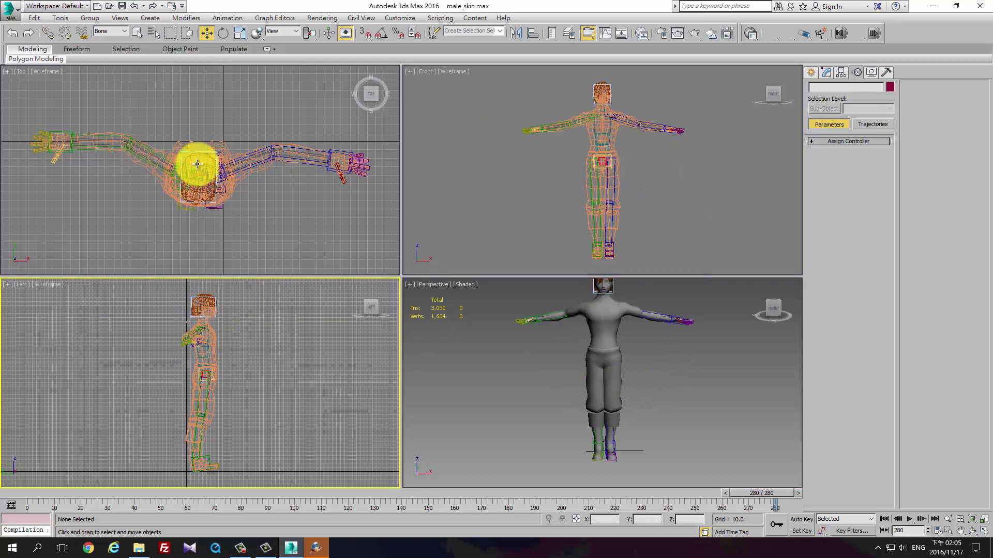
mouse_move(32, 493)
mouse_down()
mouse_move(119, 488)
mouse_move(461, 512)
mouse_move(756, 517)
mouse_move(812, 532)
mouse_move(1, 534)
mouse_up()
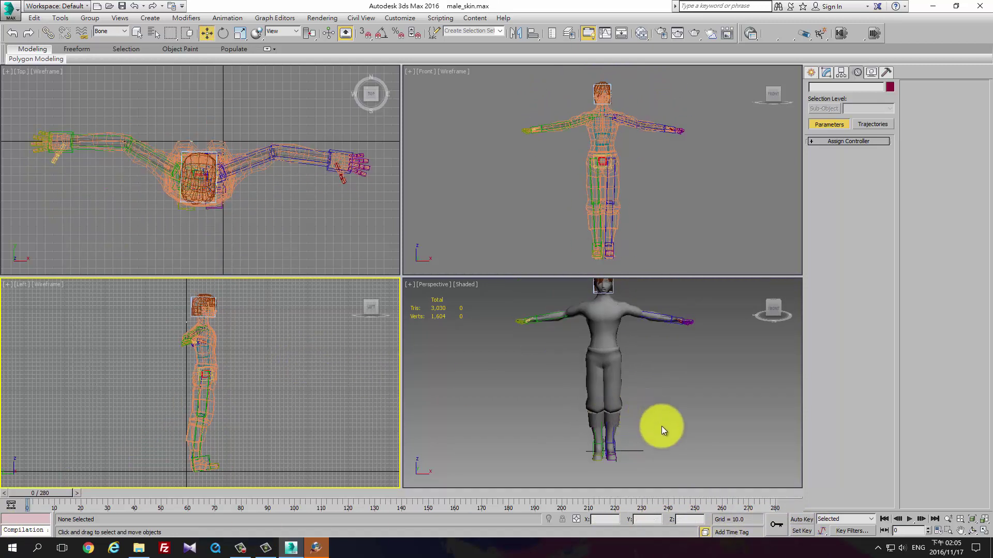
mouse_move(662, 393)
alt+middle_down()
mouse_move(696, 392)
mouse_move(679, 391)
alt+middle_up()
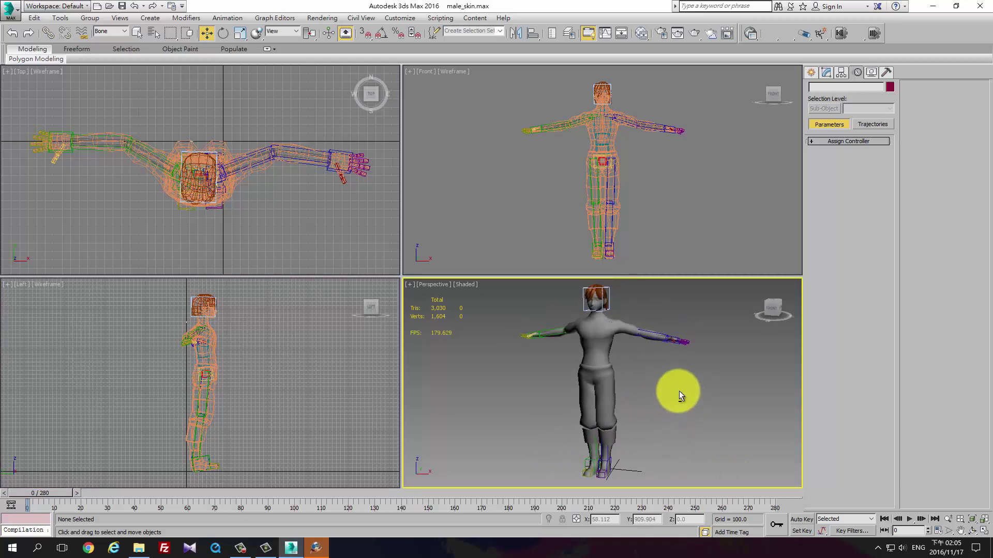
key(alt+w)
mouse_move(566, 346)
alt+middle_down()
mouse_move(552, 350)
mouse_move(748, 339)
mouse_move(508, 343)
mouse_move(540, 350)
mouse_move(517, 343)
alt+middle_up()
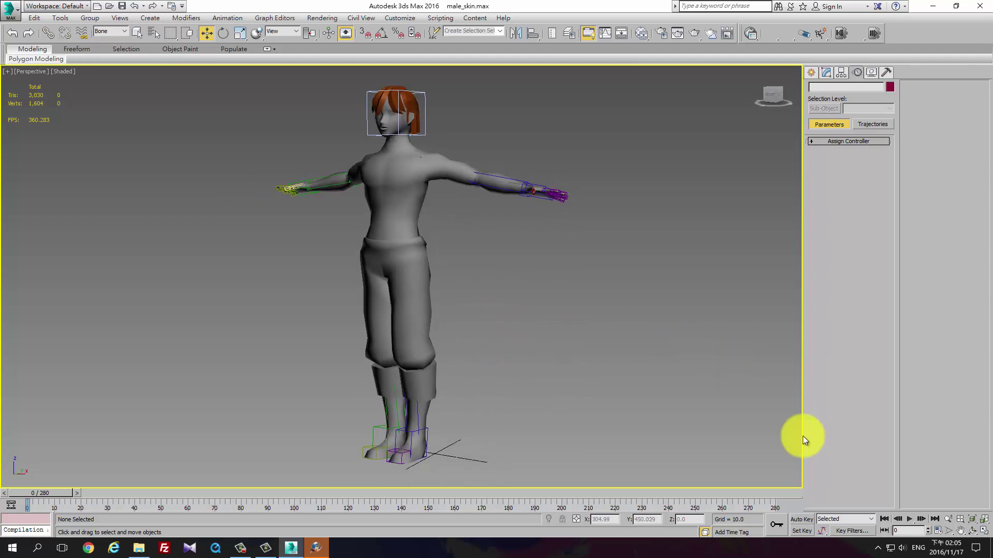
click(911, 519)
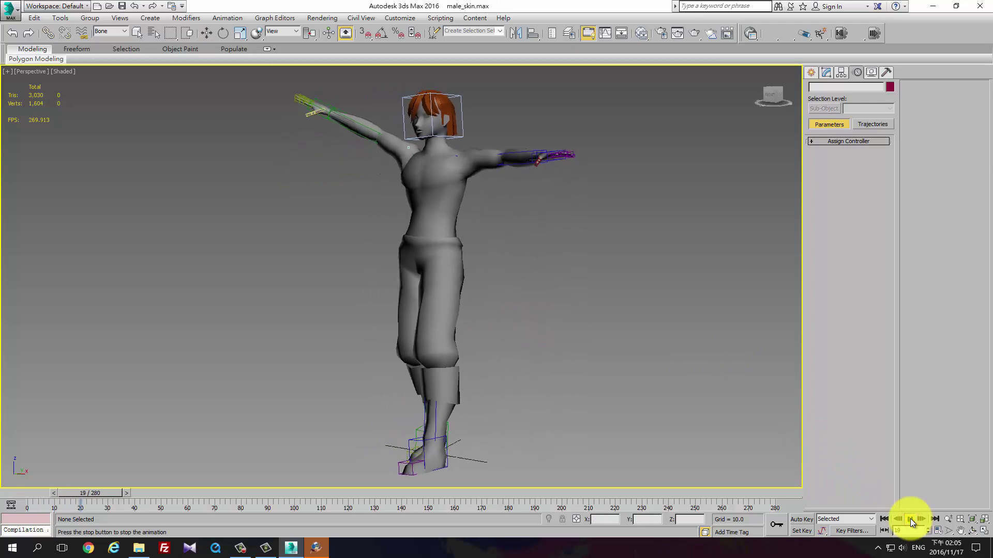
click(910, 520)
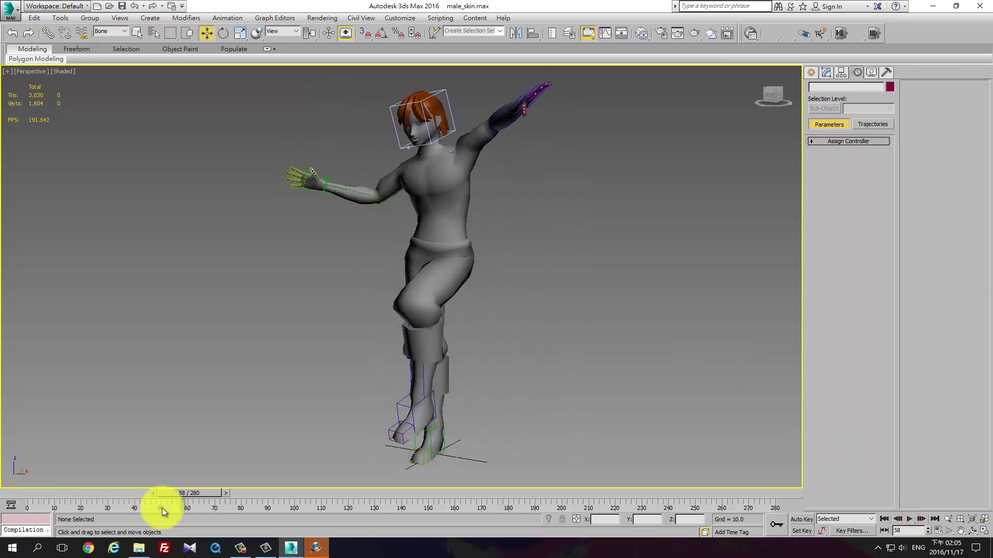
mouse_move(184, 493)
mouse_down()
mouse_move(24, 493)
mouse_move(390, 514)
mouse_move(824, 516)
mouse_move(421, 531)
mouse_move(438, 533)
mouse_move(609, 530)
mouse_move(729, 513)
mouse_move(2, 522)
mouse_up()
key(w)
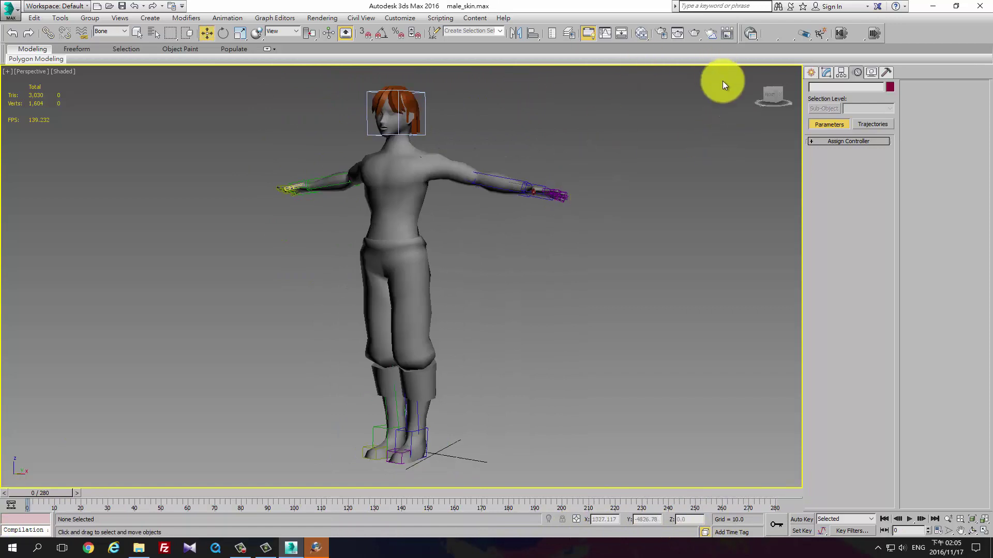